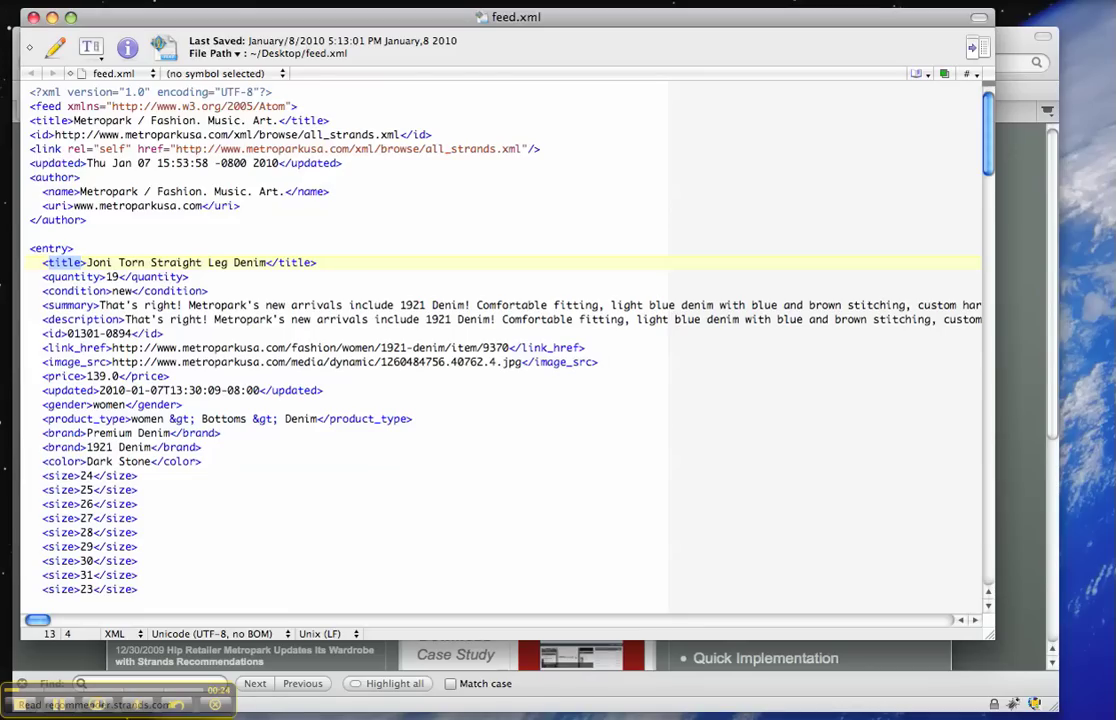
Step: Switch from feed.xml to the Strands Recommender site in Firefox and log in with the prefilled credentials
mouse_move(987, 160)
left_mouse_down()
mouse_move(987, 537)
mouse_move(1007, 155)
left_mouse_up()
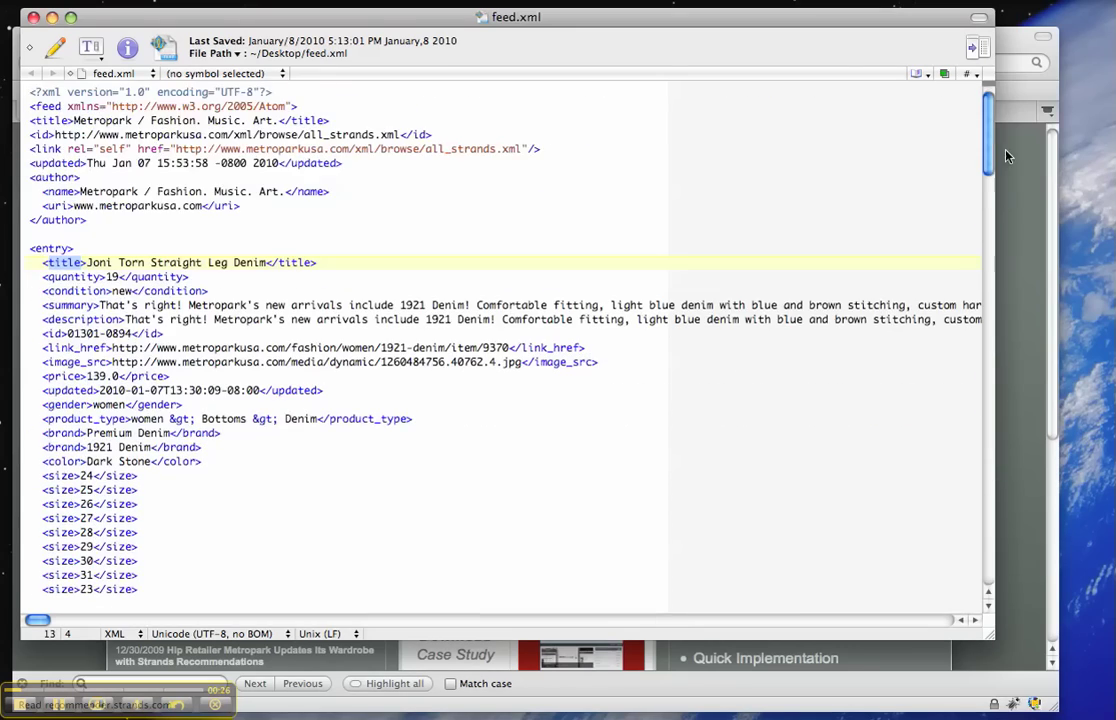
left_click(1025, 200)
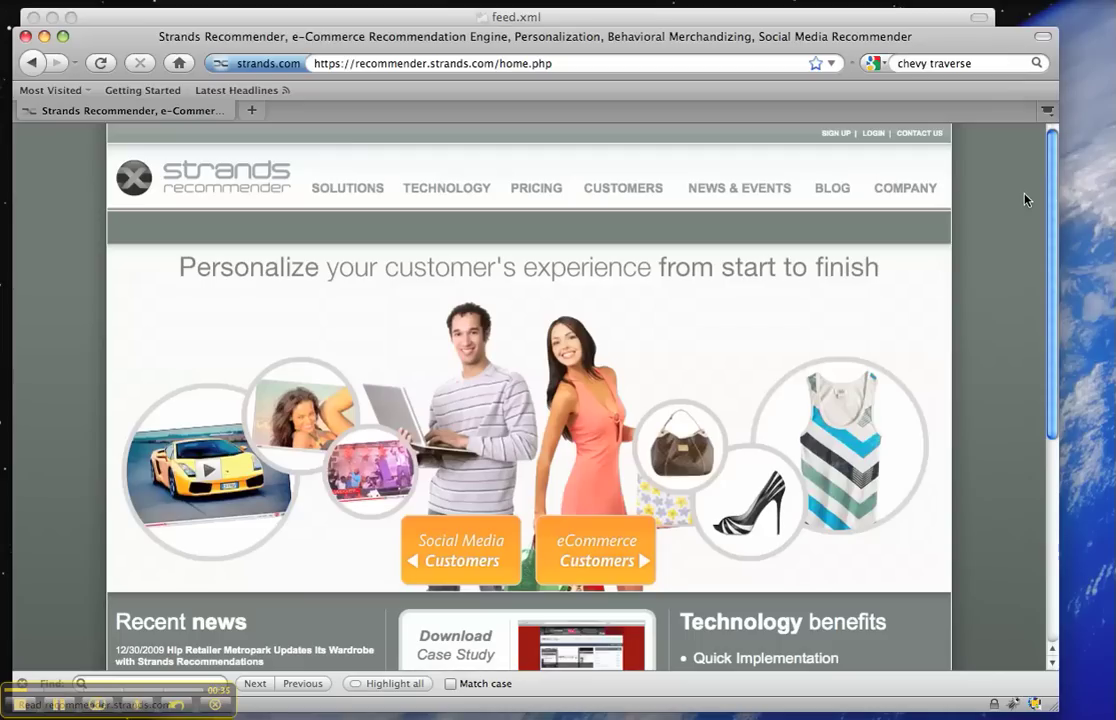
left_click(874, 137)
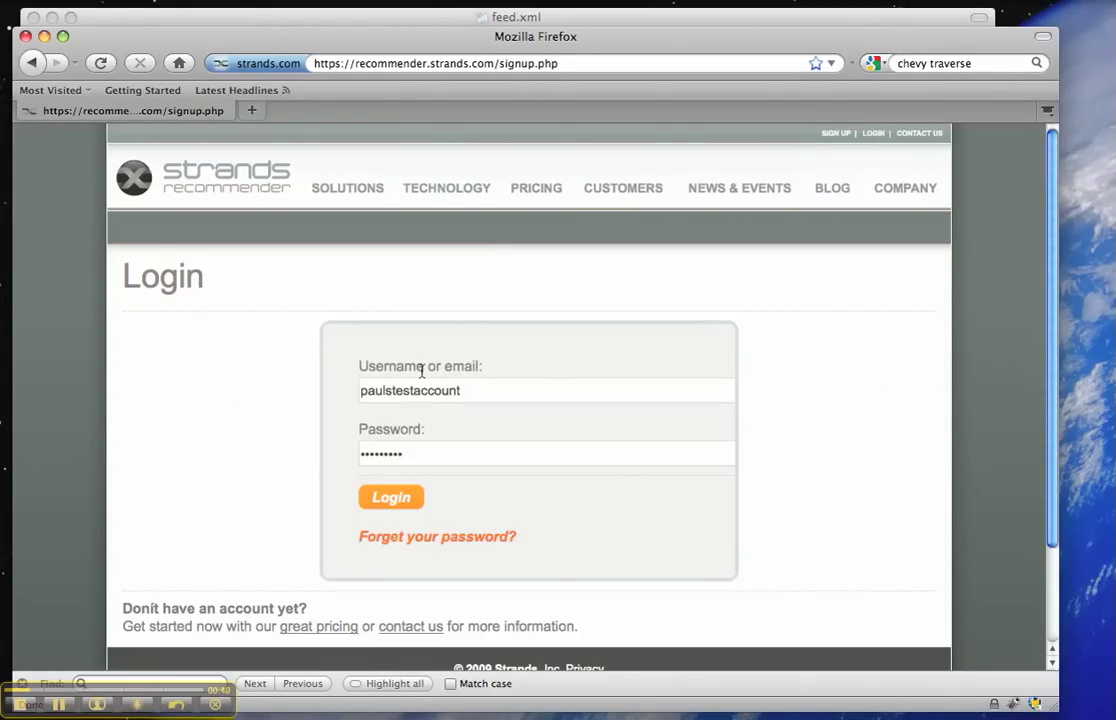
left_click(391, 507)
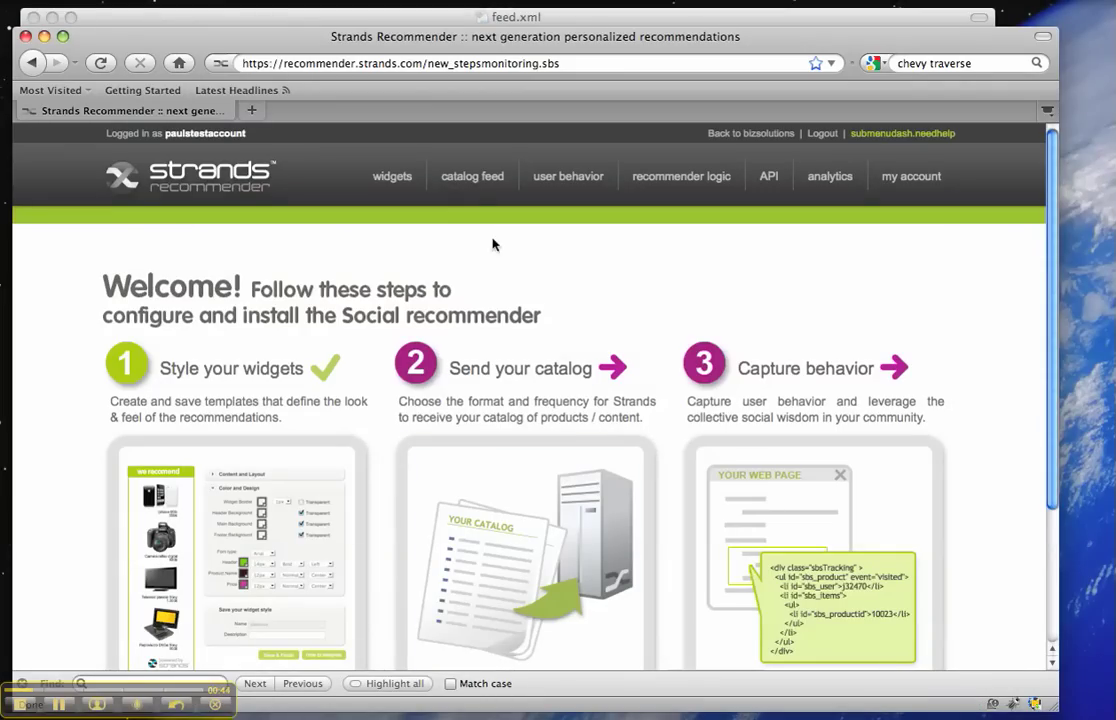
Step: Open the catalog feed's format configuration and set the catalog format to Generic XML
left_click(477, 180)
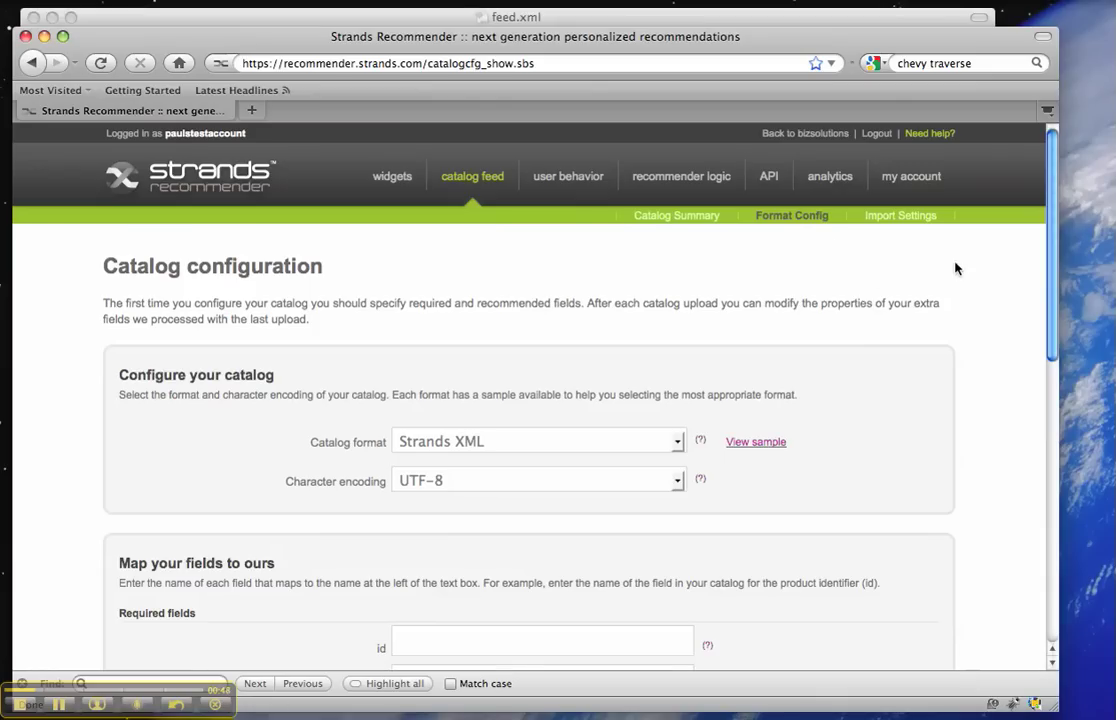
left_click_drag(1053, 295, 1036, 356)
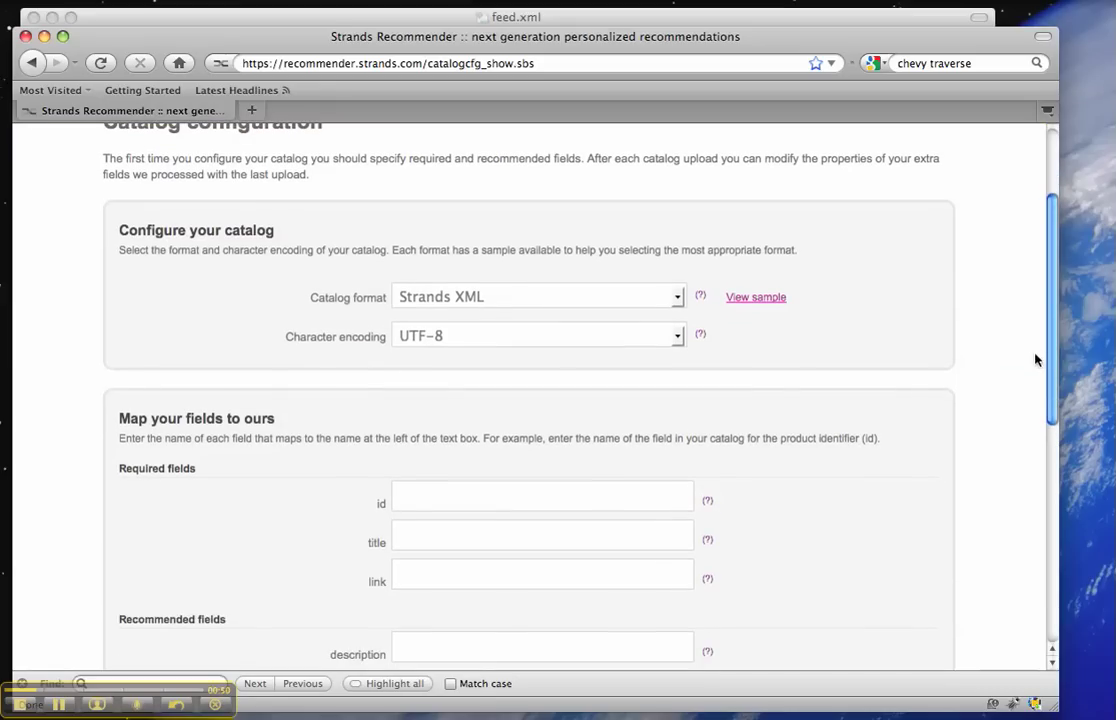
left_click(678, 297)
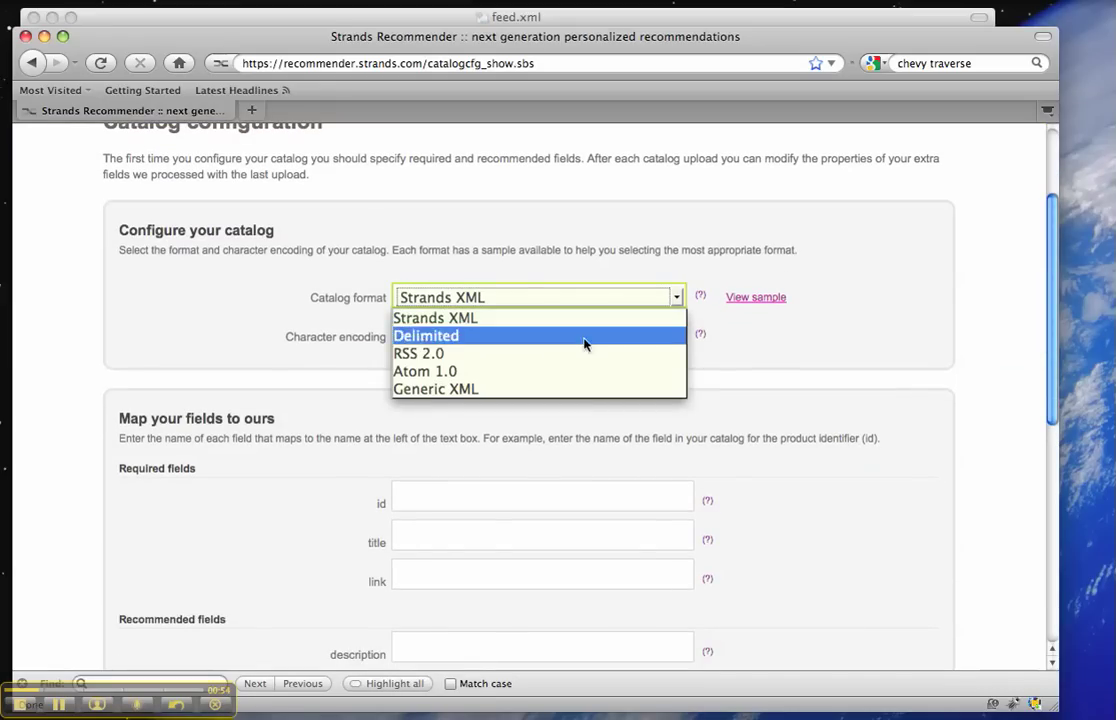
left_click(543, 387)
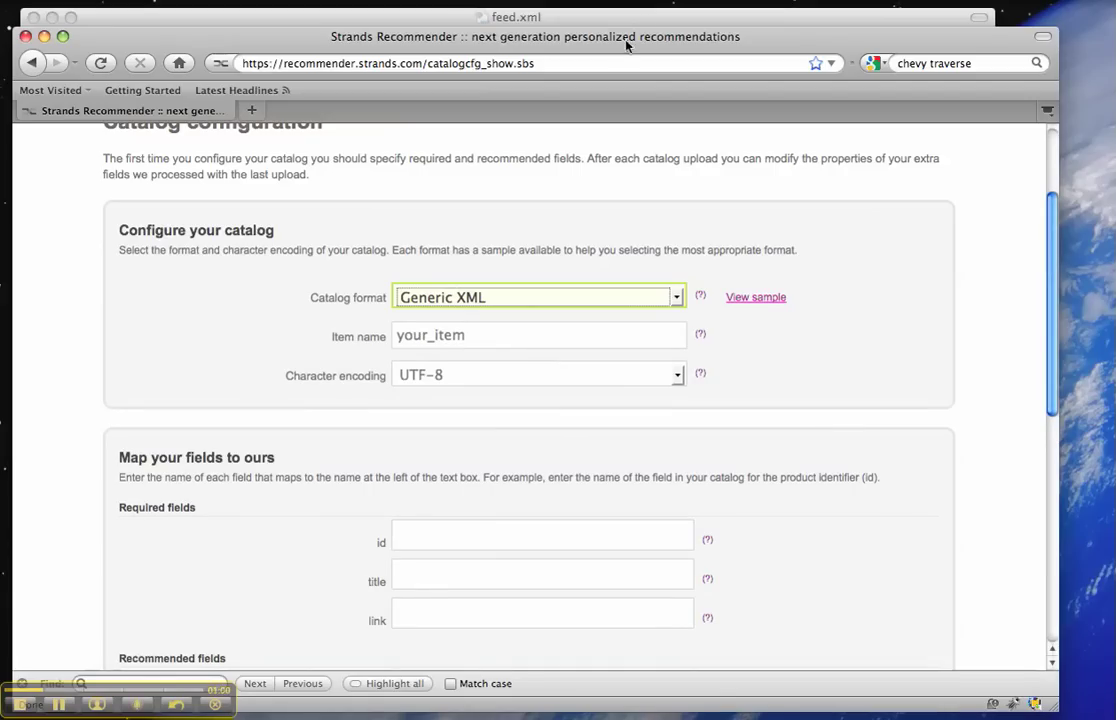
Step: Switch to feed.xml in the text editor and highlight the opening entry tag above the first product's title
left_click(562, 20)
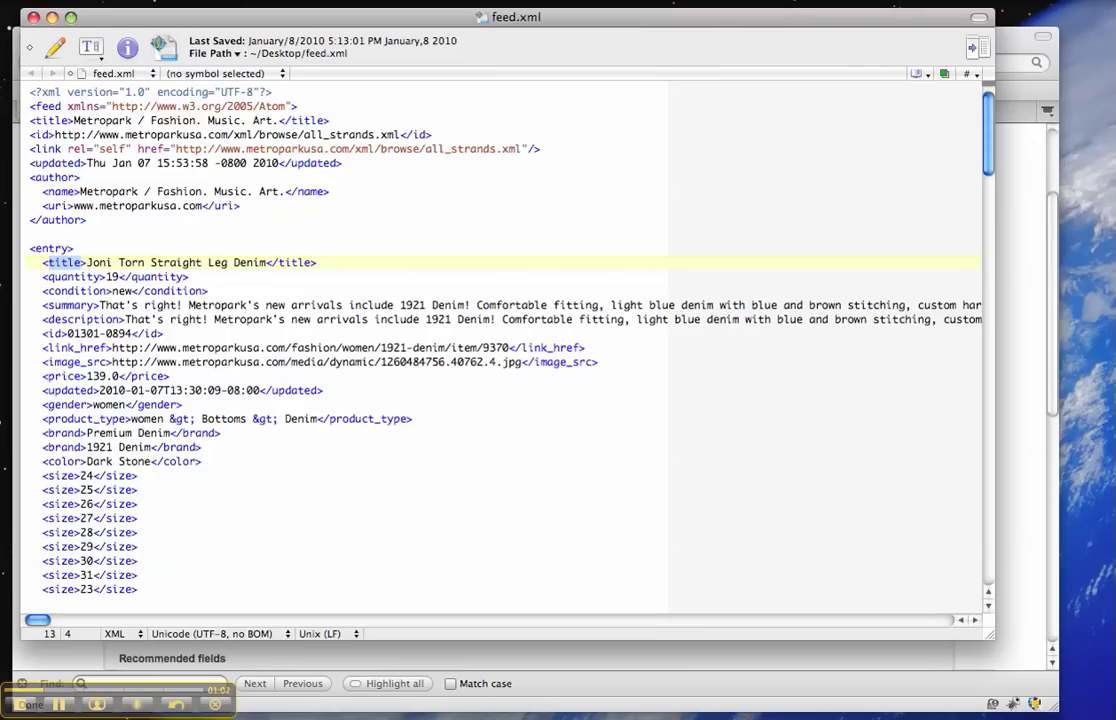
key("Up")
key("End")
key("shift+Left")
key("shift+Left")
key("shift+Left")
key("shift+Left")
key("shift+Left")
key("shift+Left")
key("shift+Left")
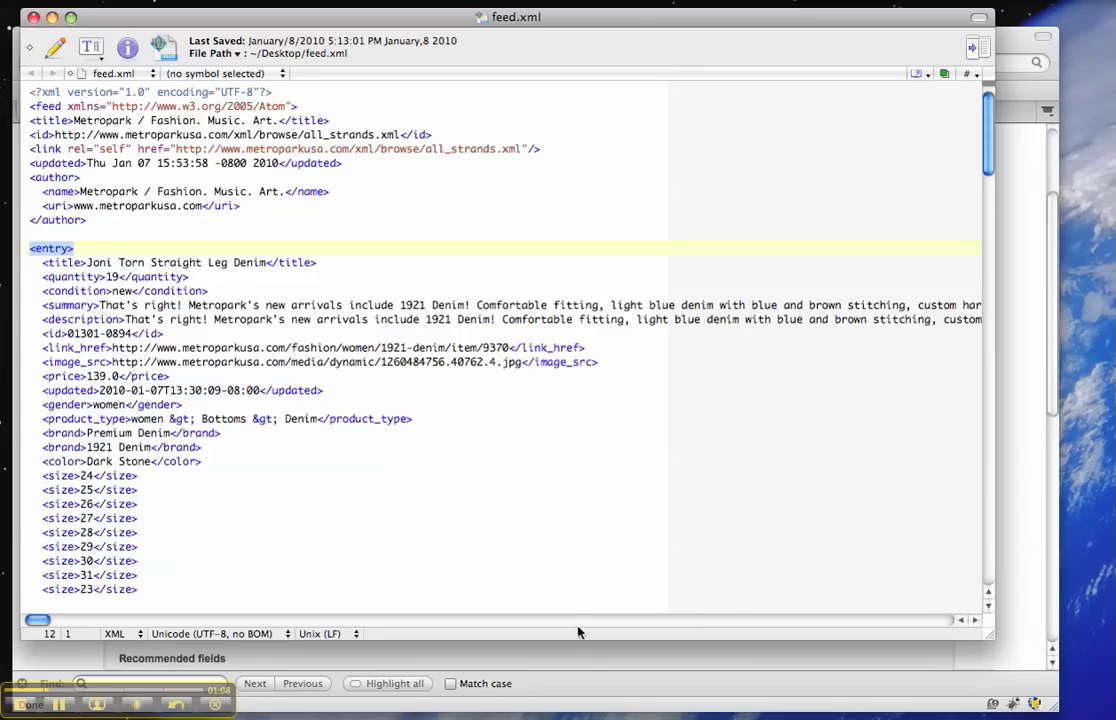
Step: Return to the catalog configuration in Firefox and set the item name to "entry"
left_click(583, 660)
left_click(532, 342)
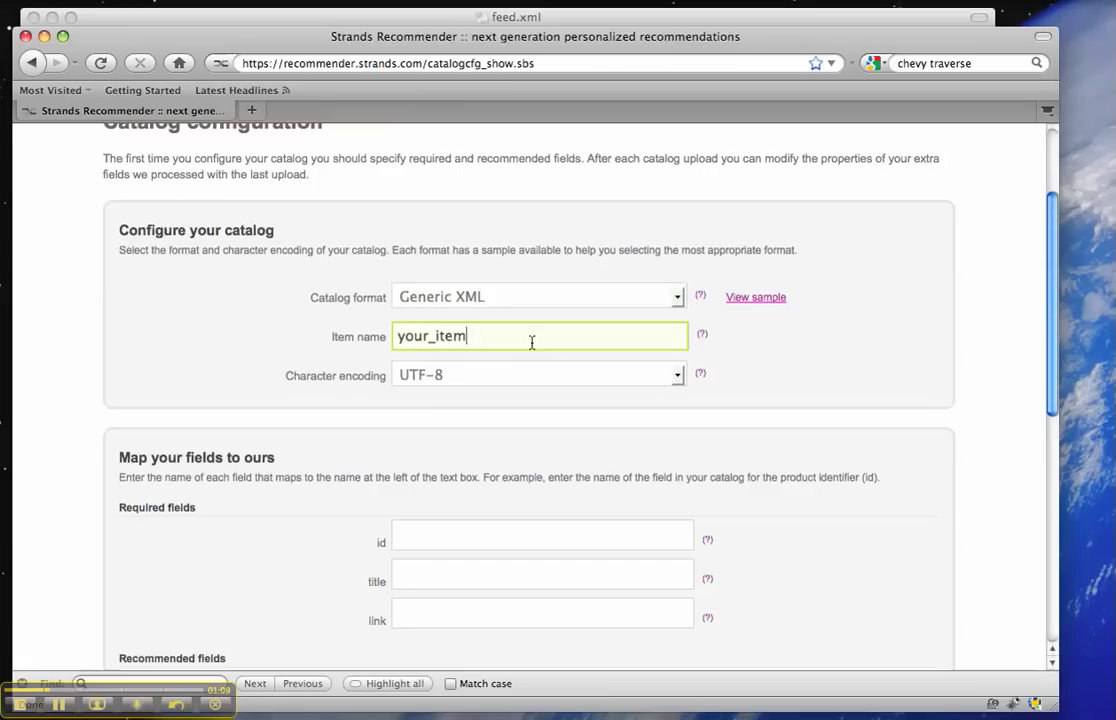
left_click_drag(532, 342, 94, 276)
type("entry")
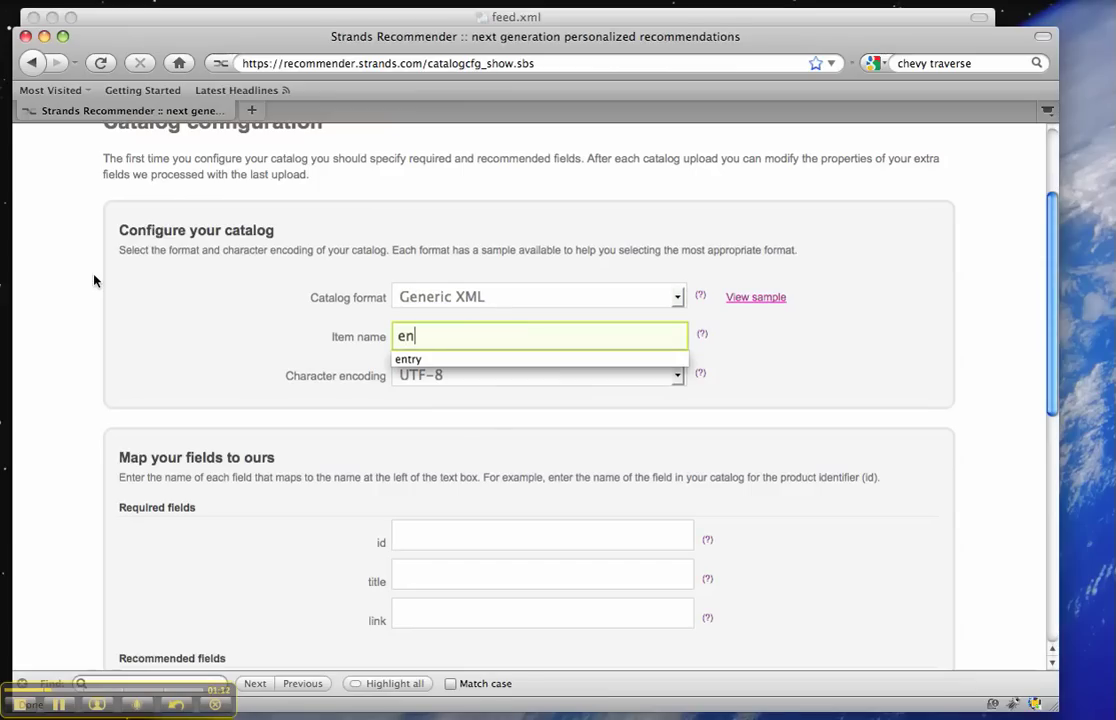
key("Tab")
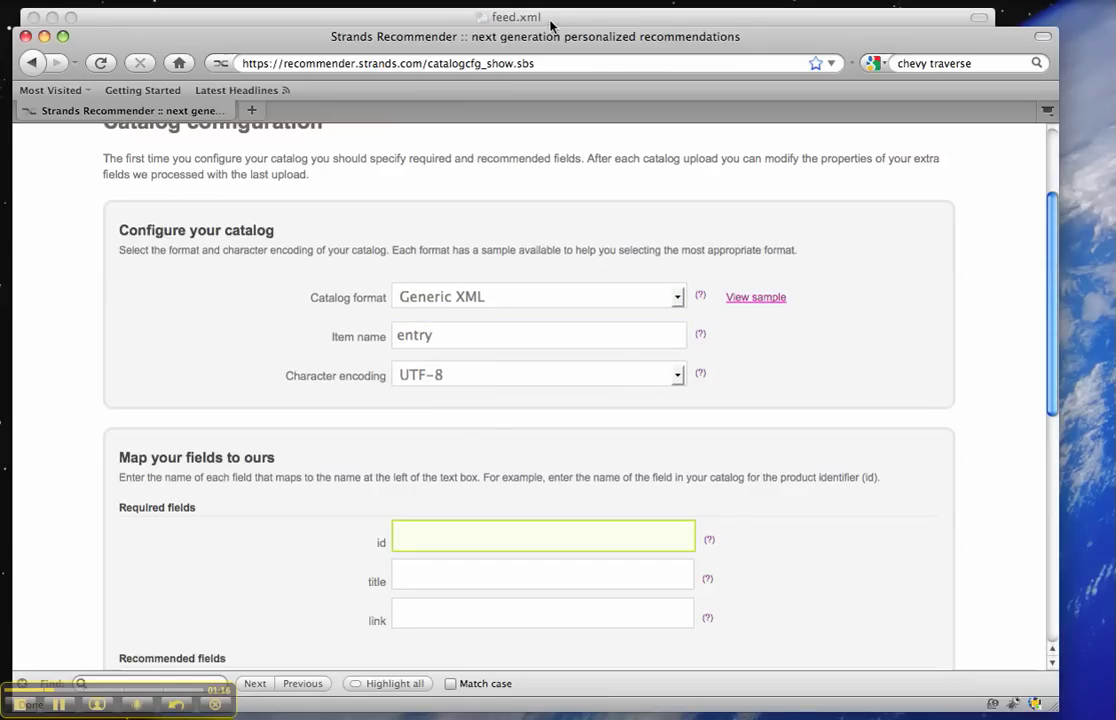
Step: Check the character encoding in the XML declaration of feed.xml, and return to the catalog configuration in Firefox
left_click(485, 22)
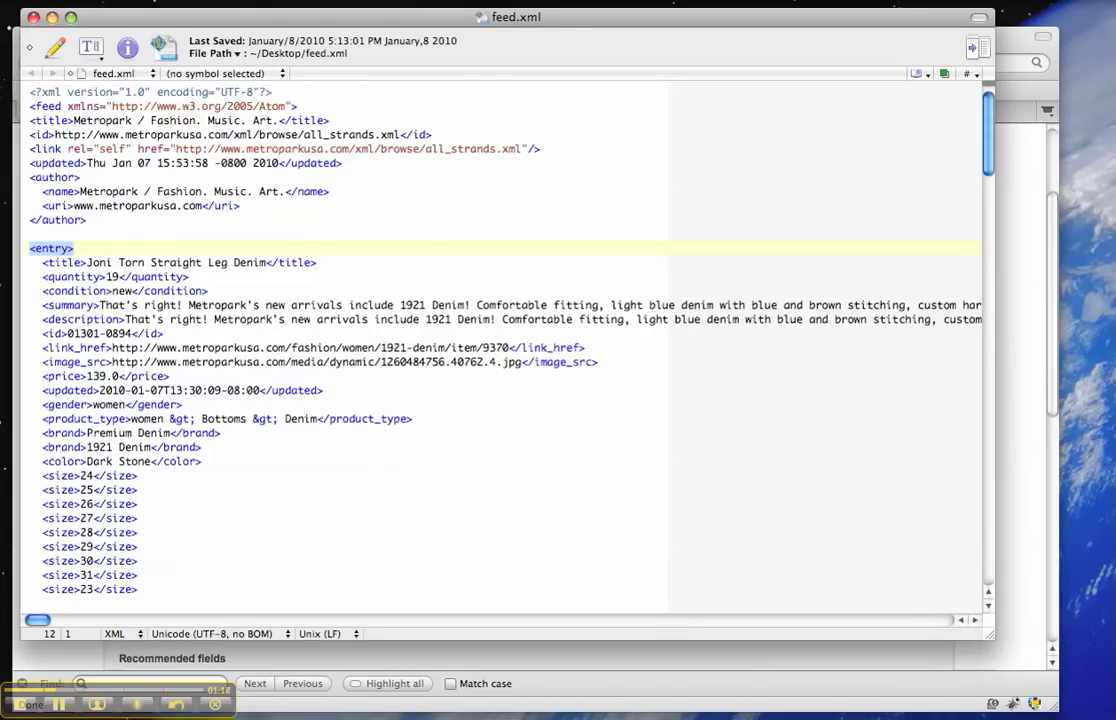
left_click_drag(273, 92, 67, 92)
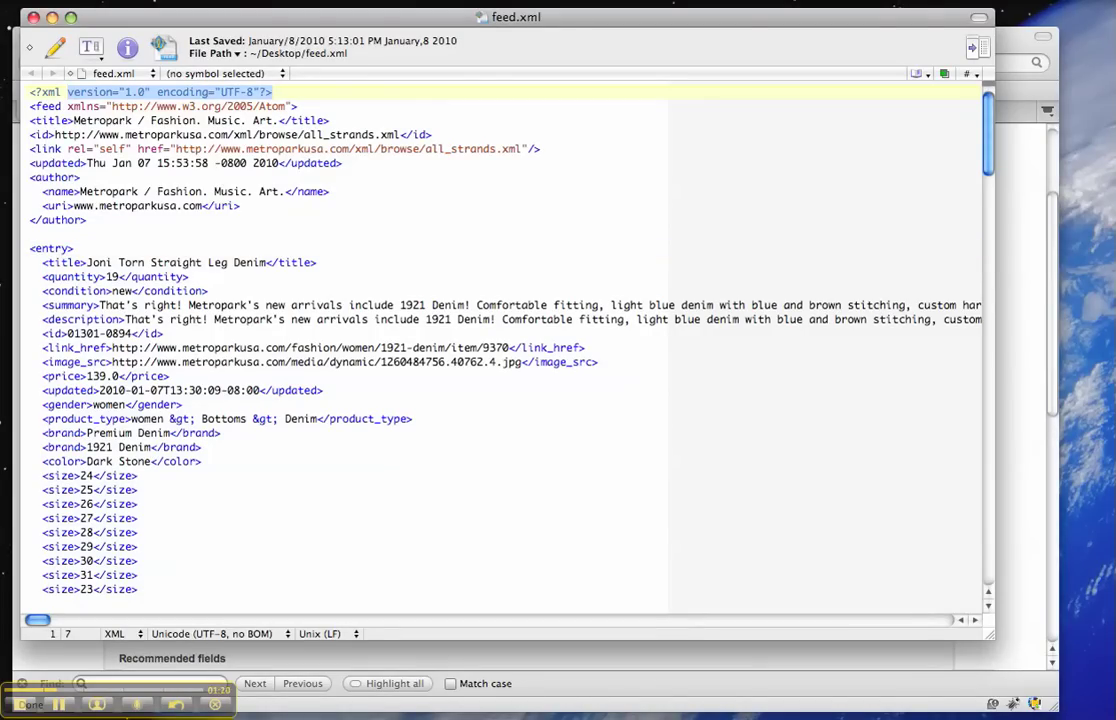
key("super+Tab")
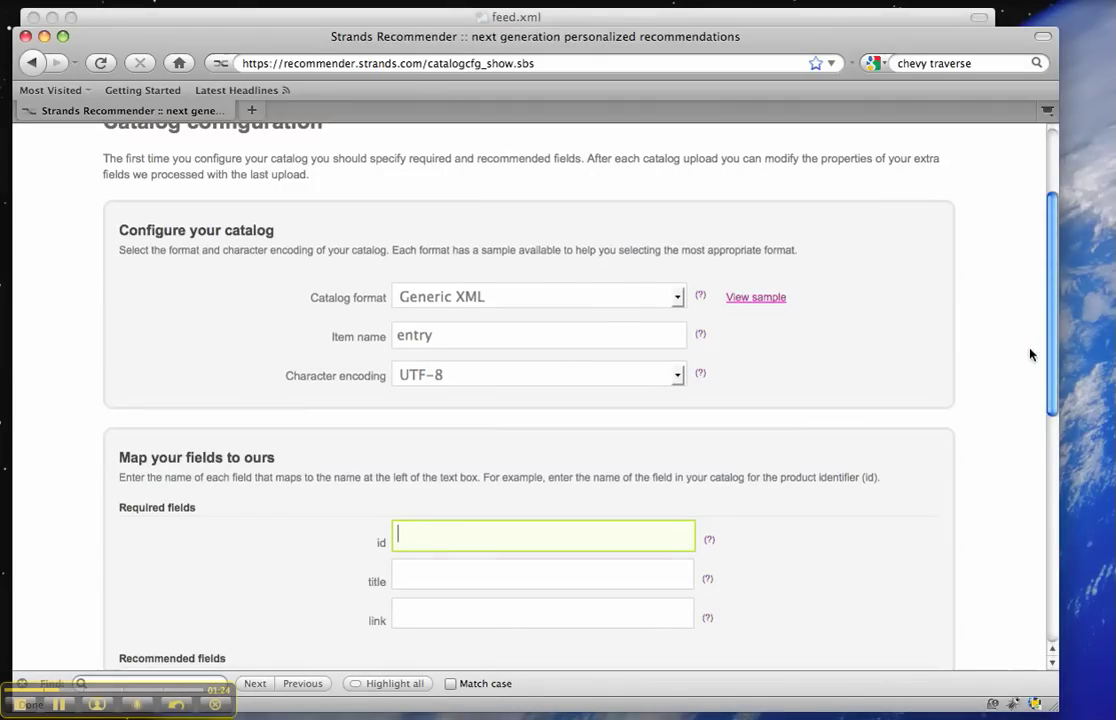
Step: Find the product identifier tag in feed.xml and map the required id field to "id" in the catalog configuration
left_click_drag(1054, 358, 1041, 448)
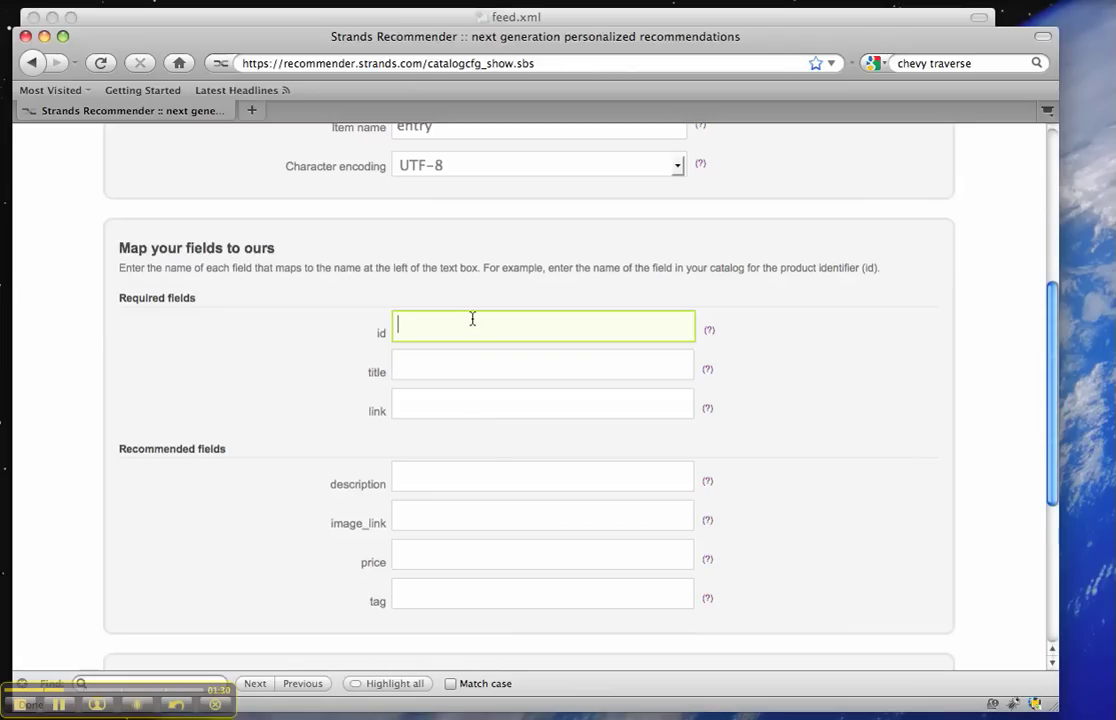
left_click(572, 24)
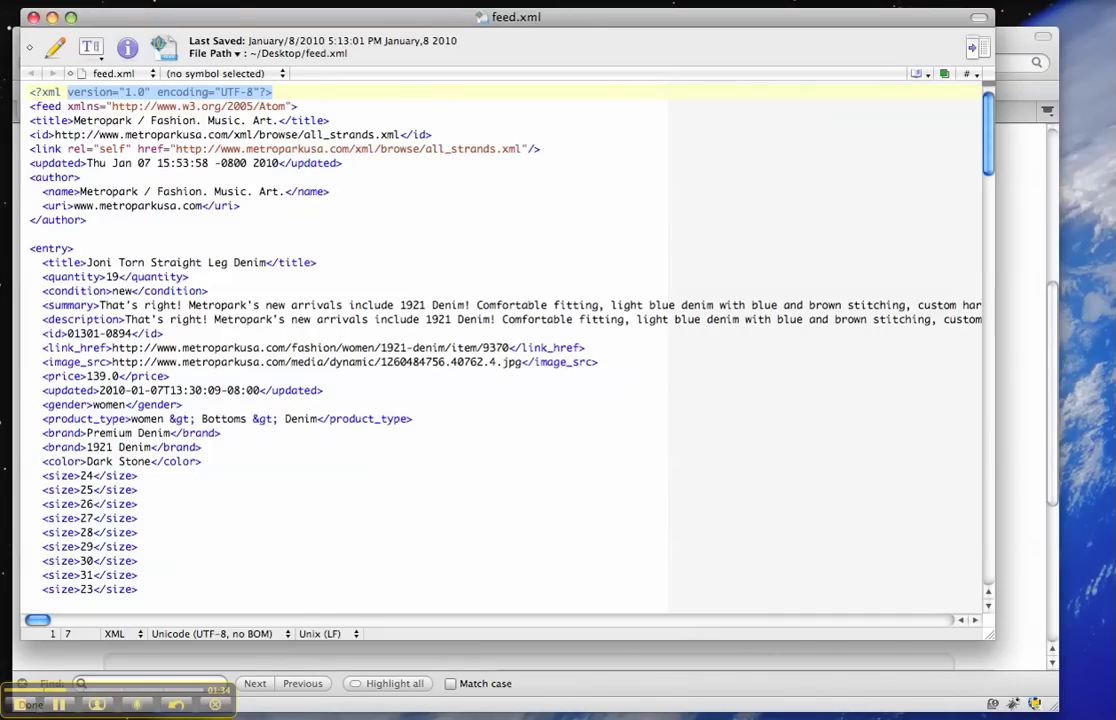
left_click_drag(68, 334, 48, 334)
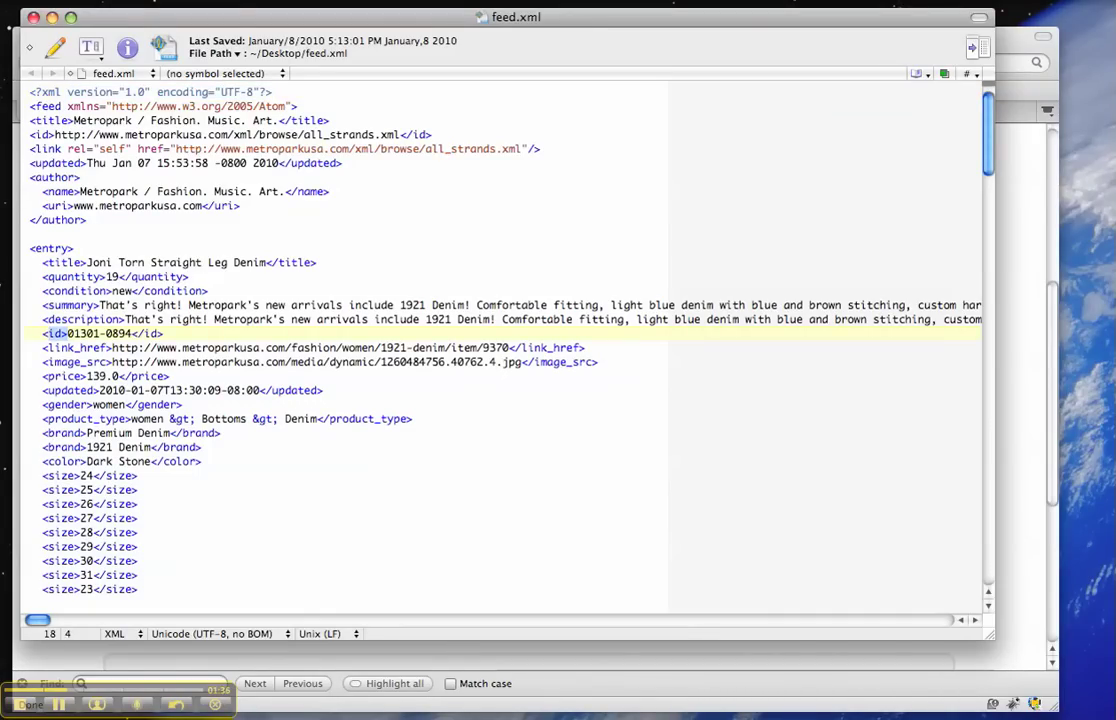
key("super+Tab")
type("id")
key("Tab")
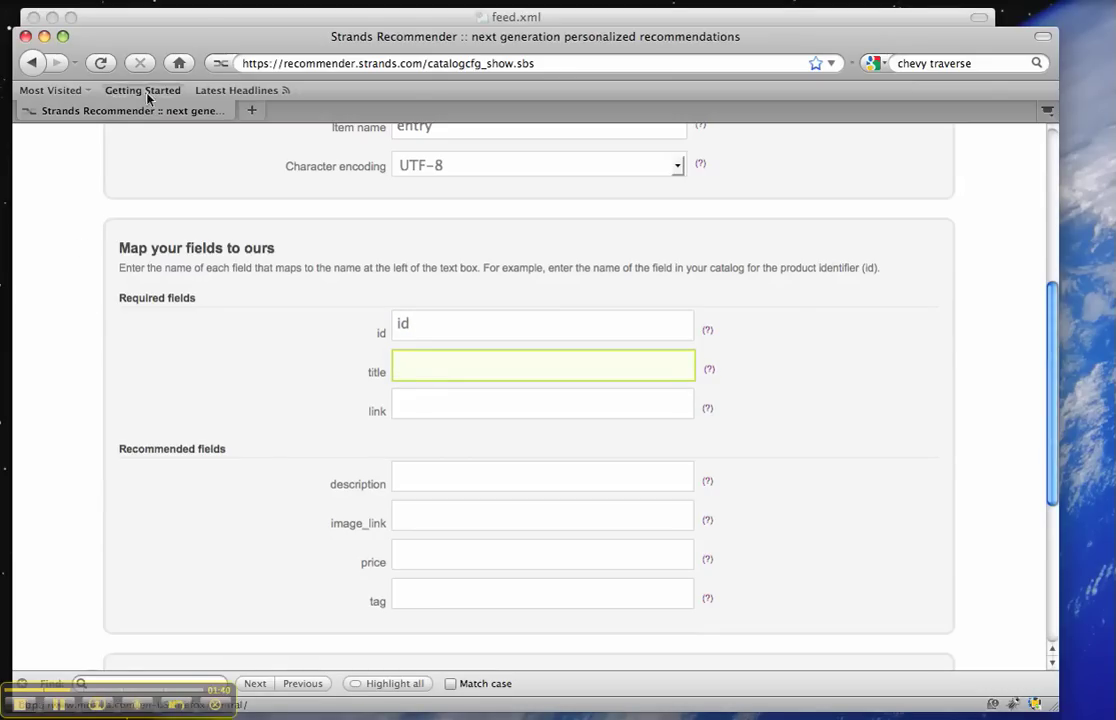
Step: Check the product title tag in feed.xml and map the required title field to "title"
left_click(203, 20)
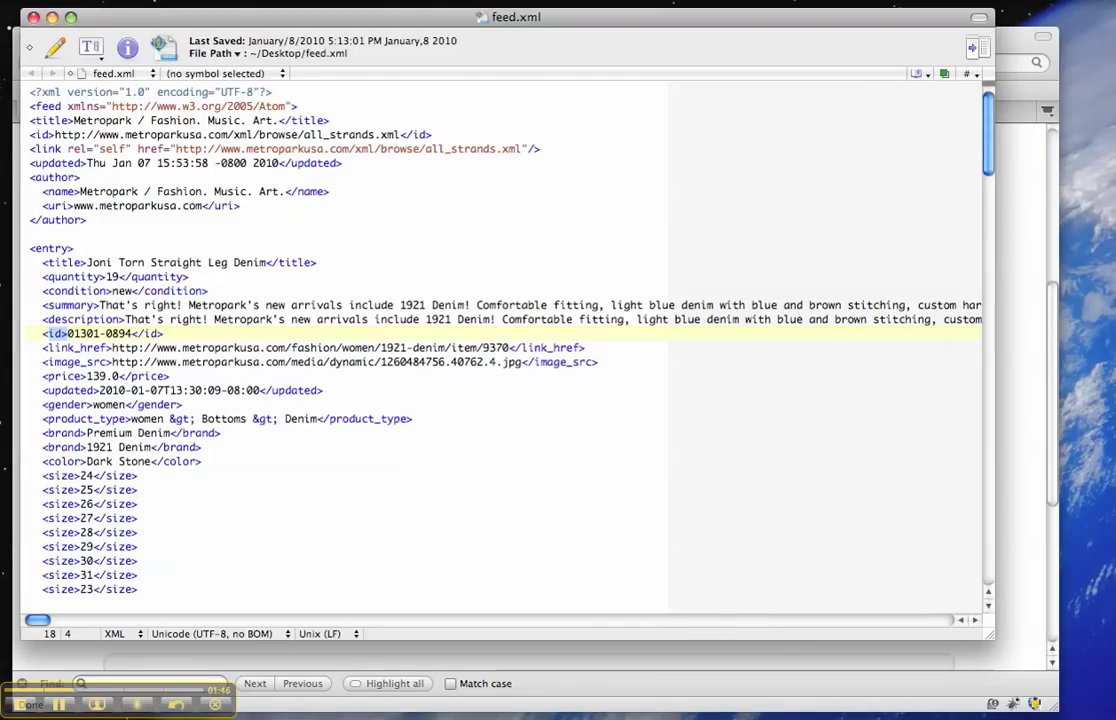
key("super+Tab")
type("title")
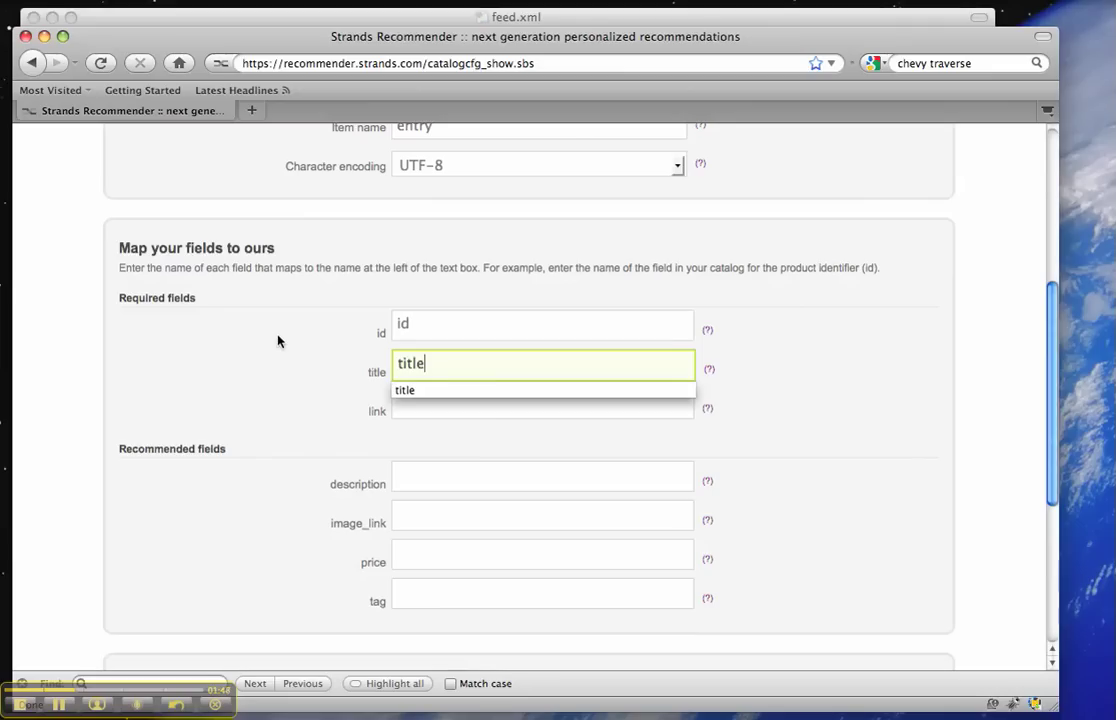
key("Tab")
Step: Copy the link_href tag name from feed.xml and map the required link field to it
key("super+Tab")
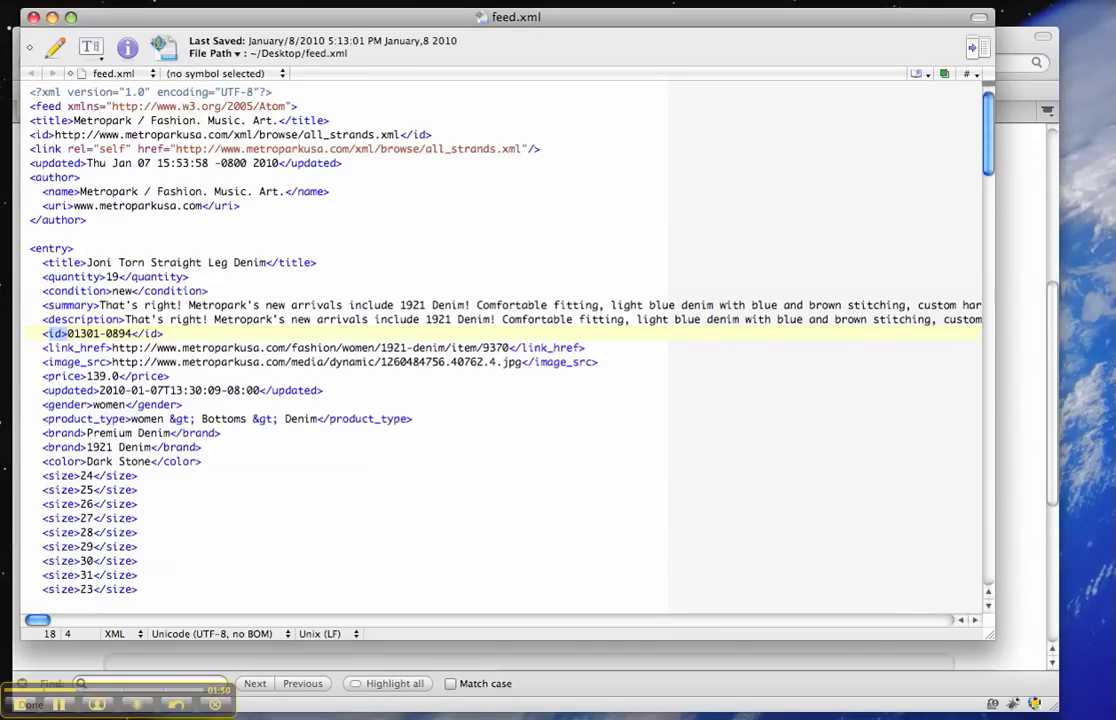
key("super+Tab")
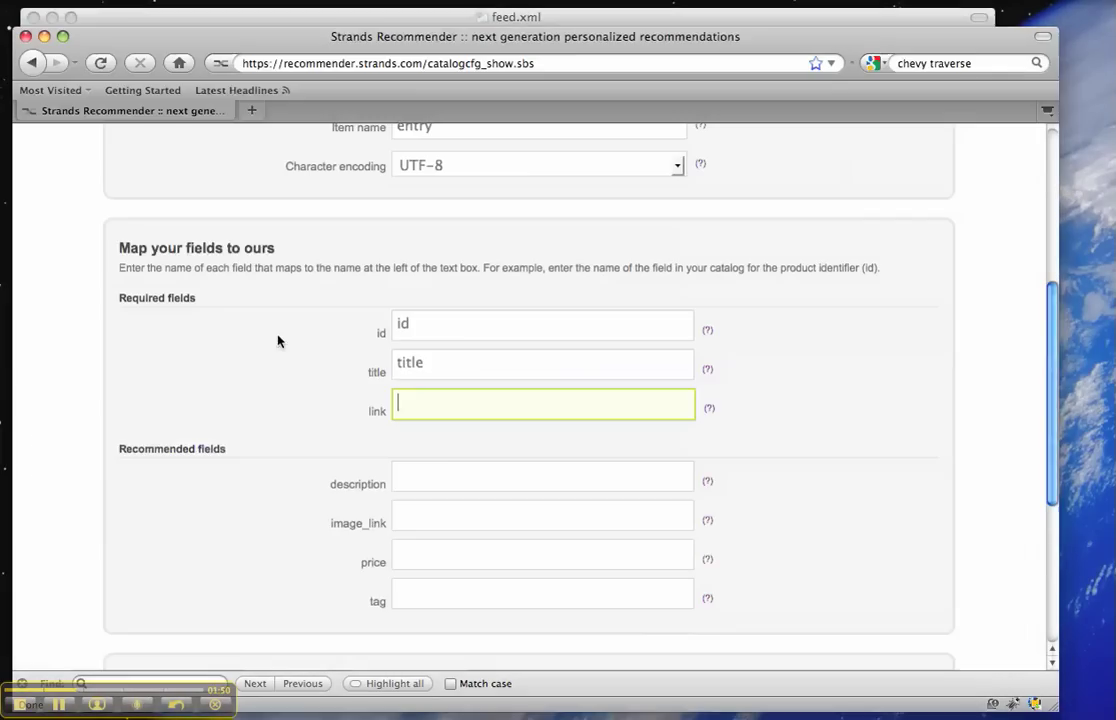
left_click(427, 404)
key("super+Tab")
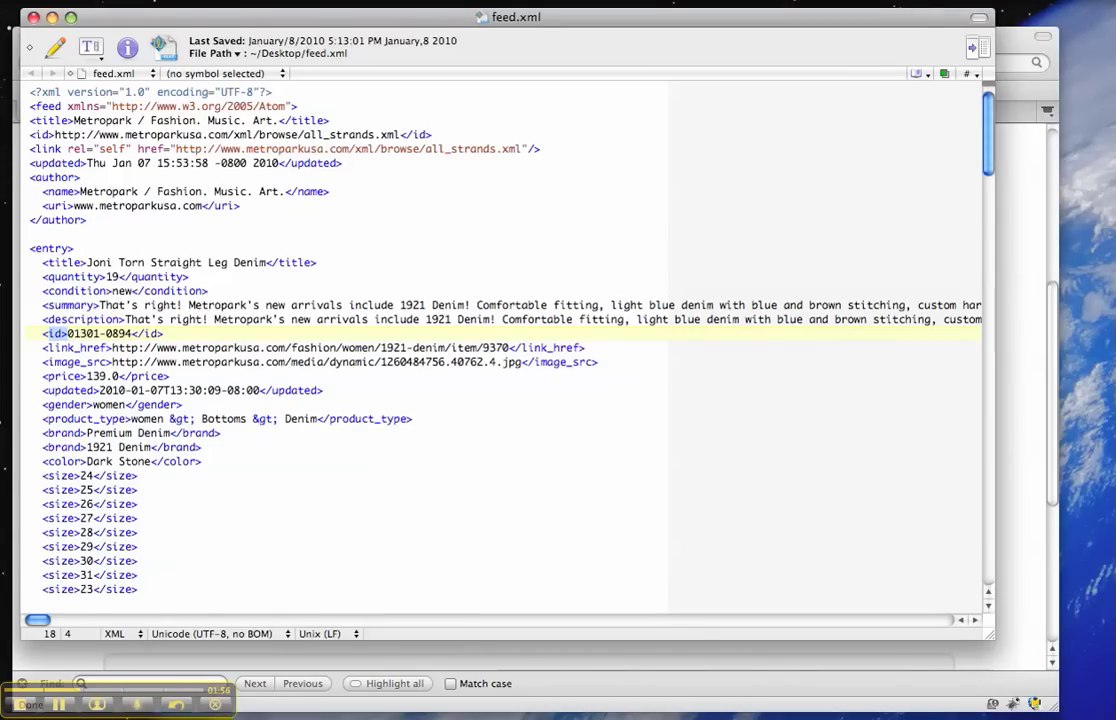
double_click(51, 348)
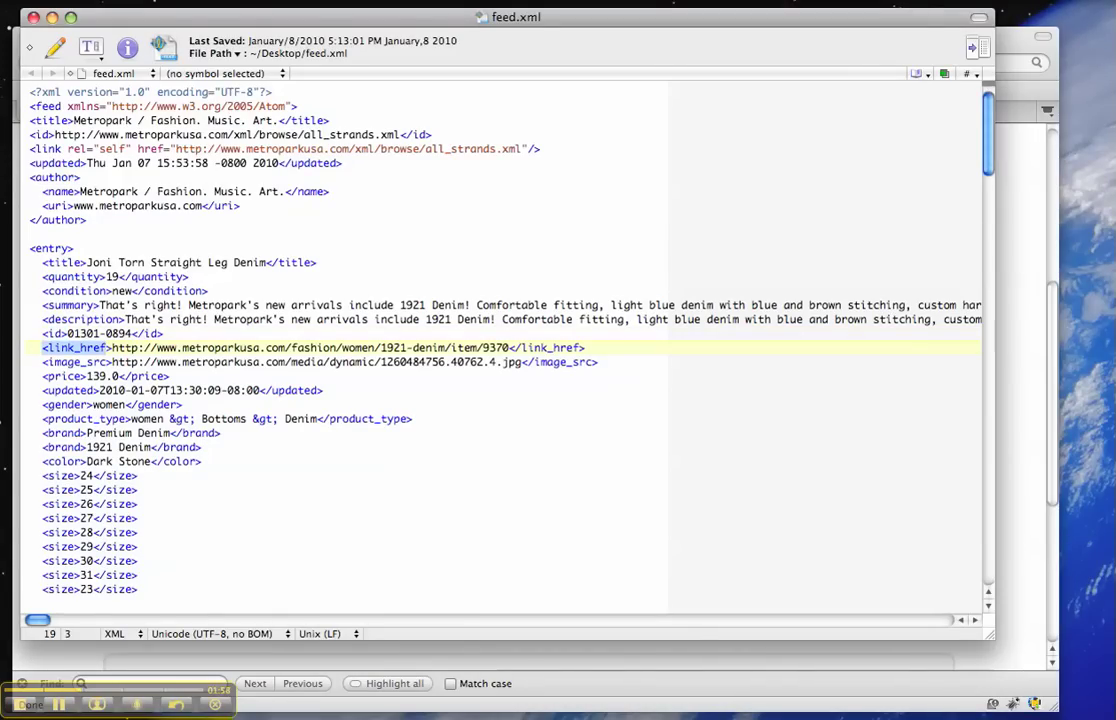
key("super+c")
key("super+Tab")
key("super+v")
key("Tab")
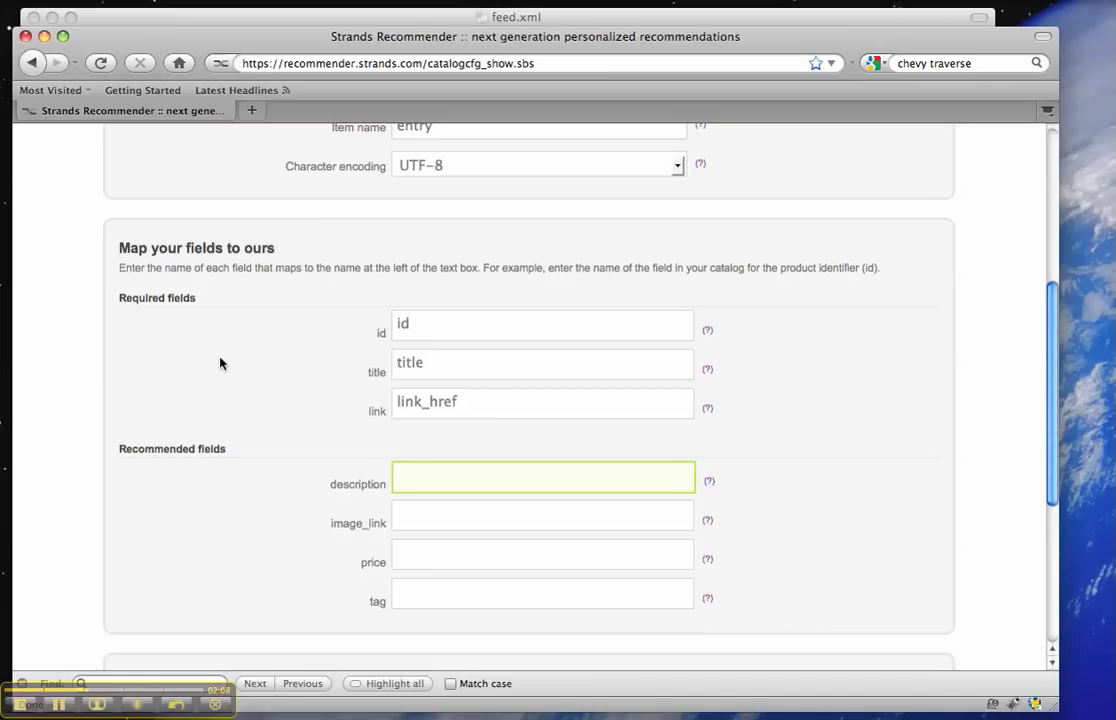
Step: Copy the description tag name from feed.xml into the recommended description field of the catalog configuration
key("super+Tab")
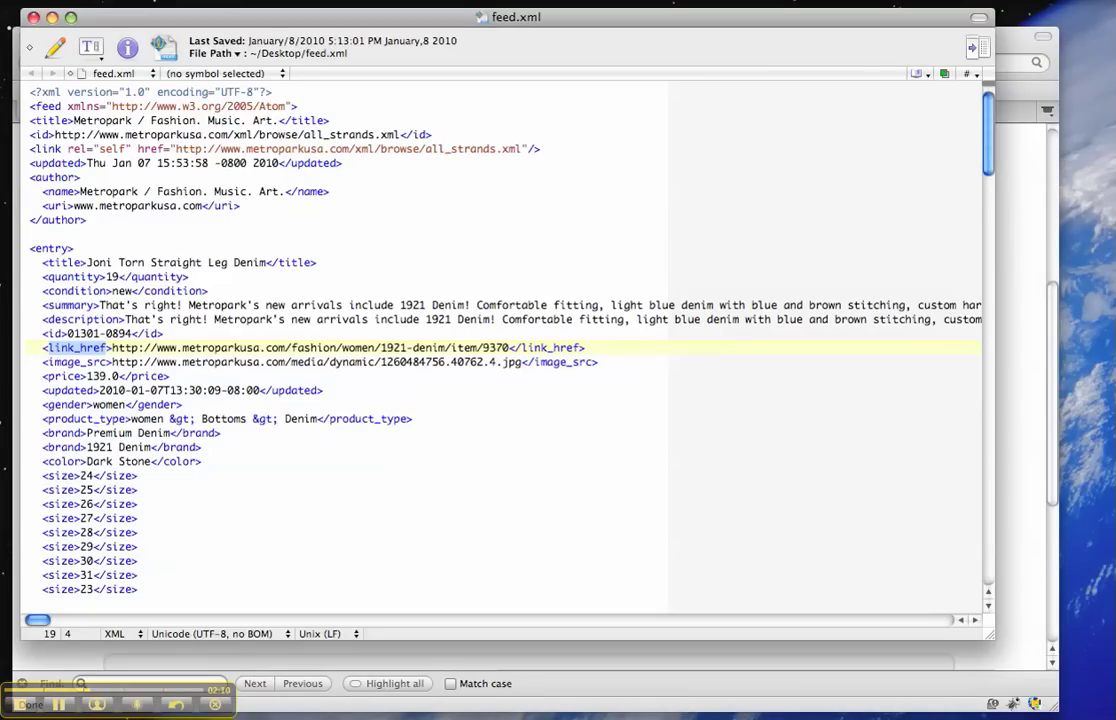
left_click_drag(119, 320, 48, 320)
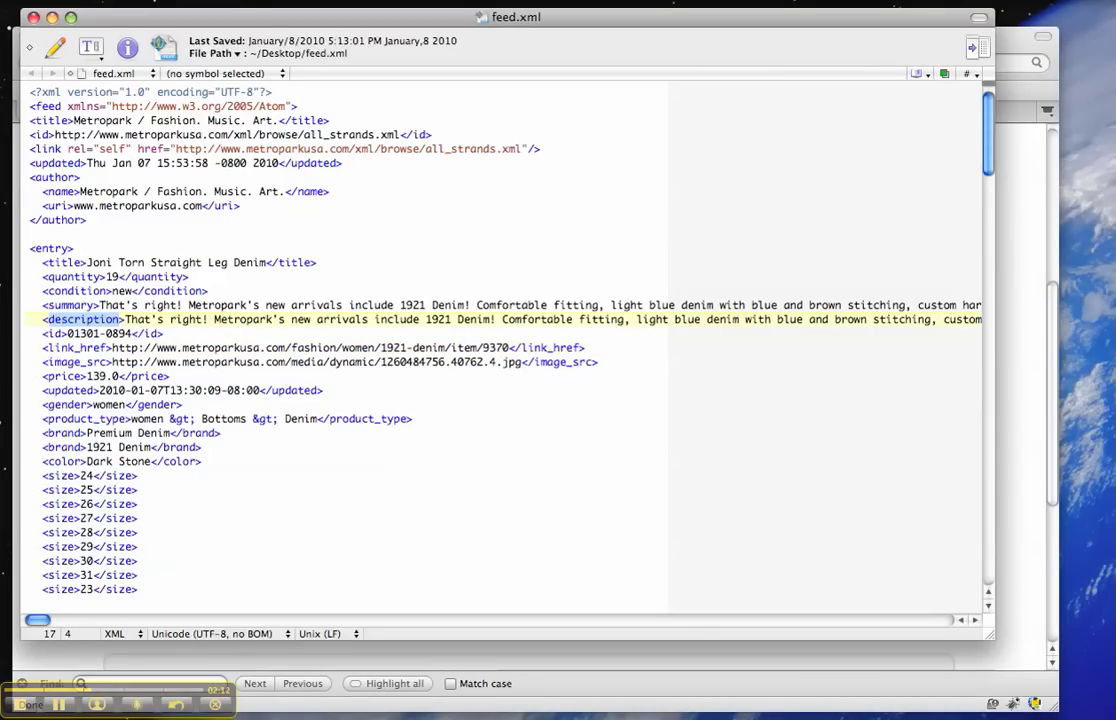
key("super+c")
key("super+Tab")
key("super+v")
key("Tab")
Step: Copy the image_src tag name from feed.xml and map the recommended image_link field to it
key("super+Tab")
left_click_drag(106, 362, 50, 368)
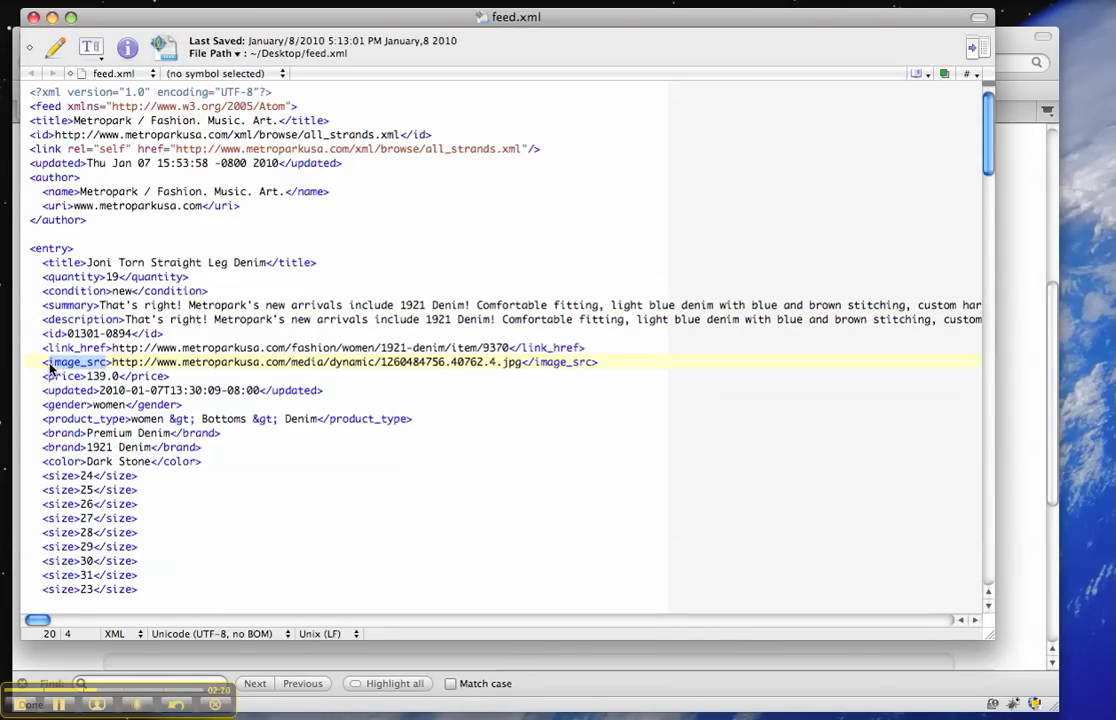
key("super+c")
key("super+Tab")
key("super+v")
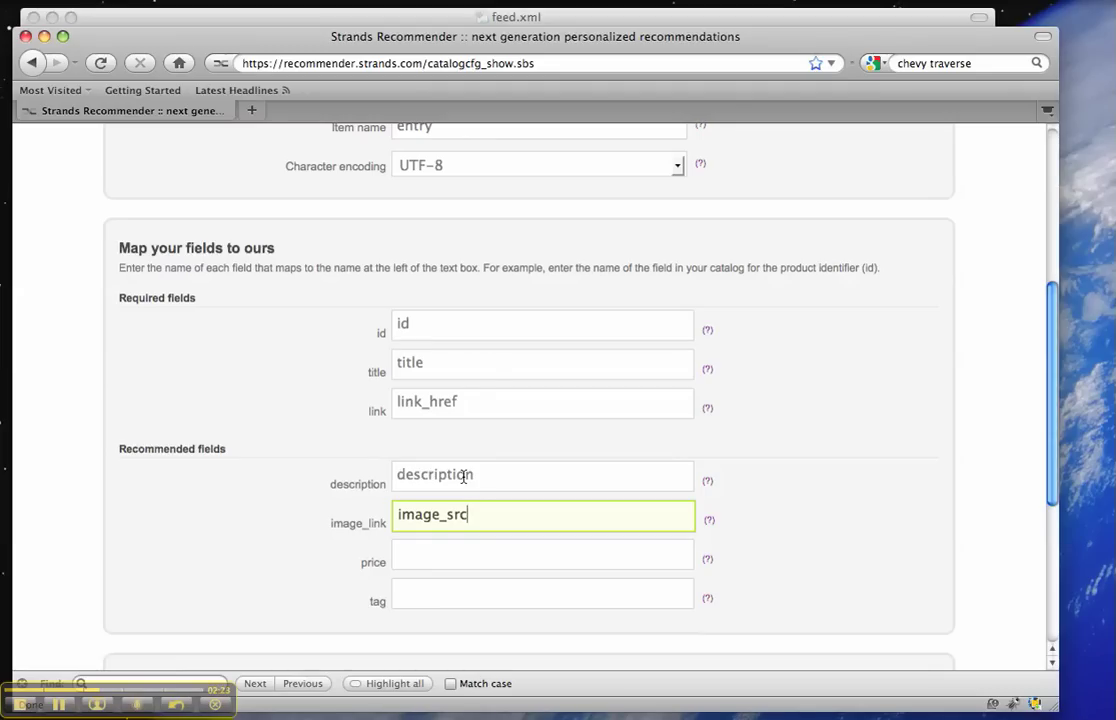
key("Tab")
Step: Find the price tag in feed.xml and map the recommended price field to "price"
key("super+Tab")
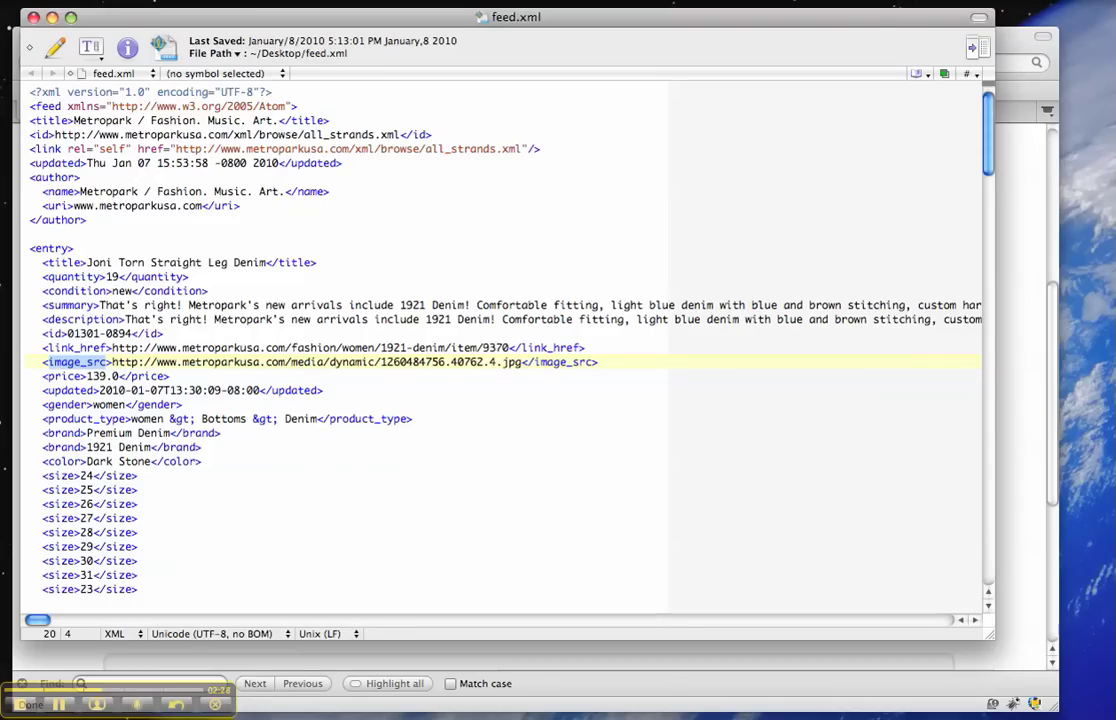
double_click(60, 376)
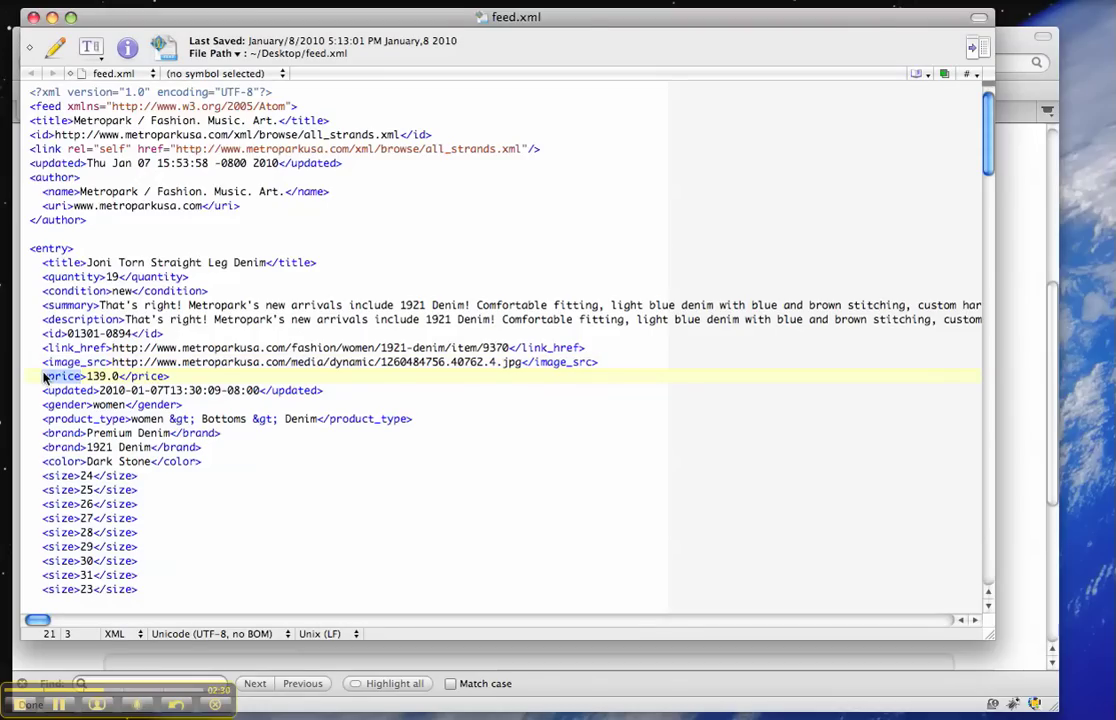
key("super+Tab")
type("price")
key("Tab")
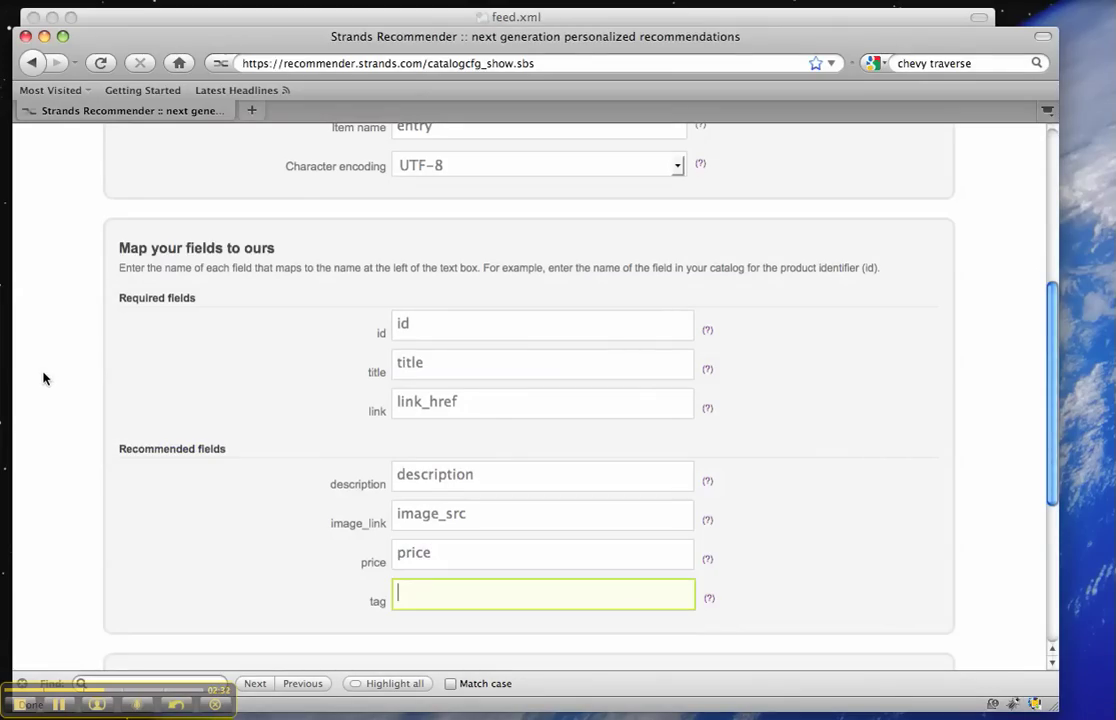
Step: Check feed.xml against the mapped fields, leave the tag field blank, and save the catalog configuration, accepting the notice
key("super+Tab")
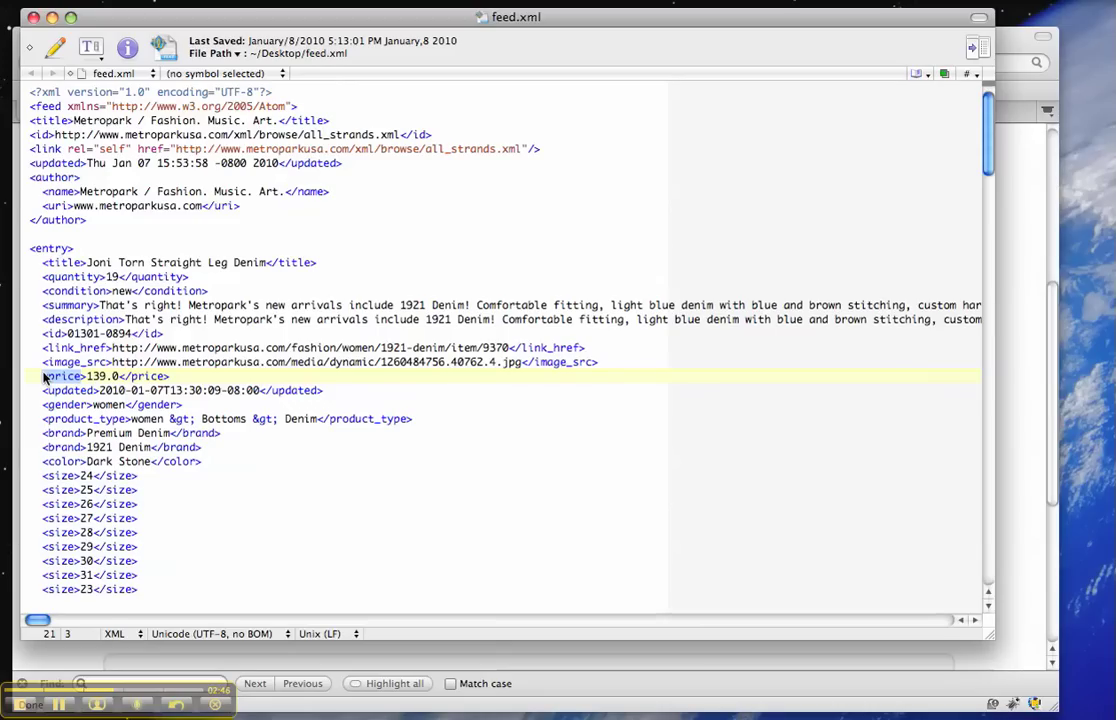
key("super+Tab")
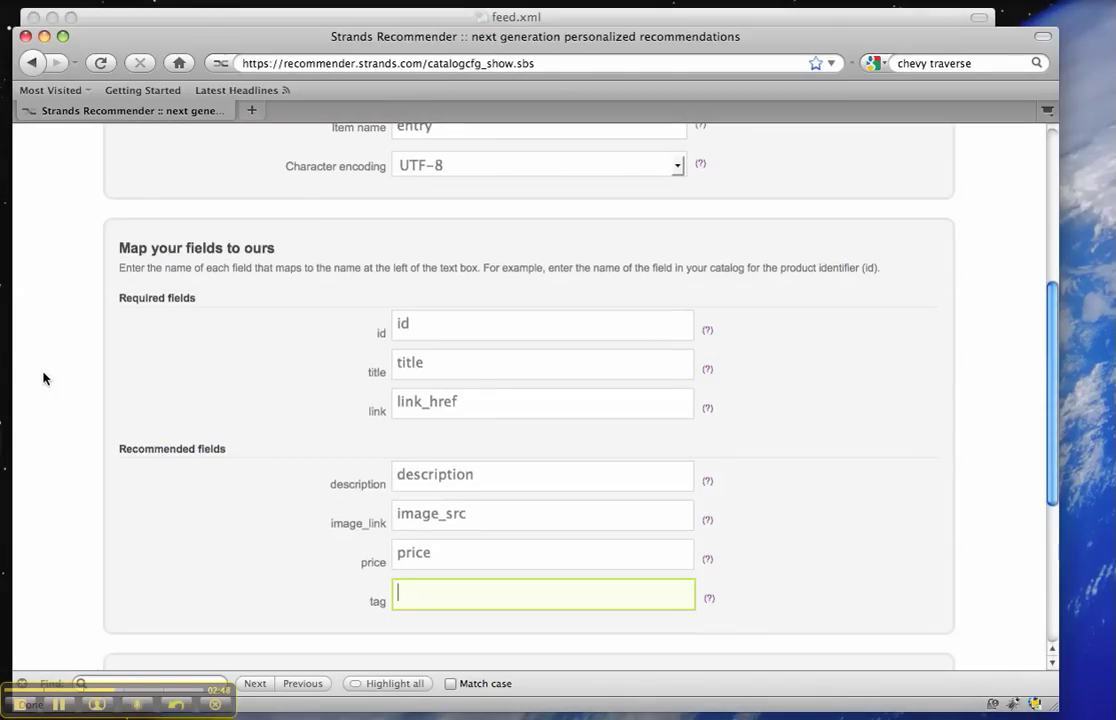
left_click_drag(256, 466, 115, 458)
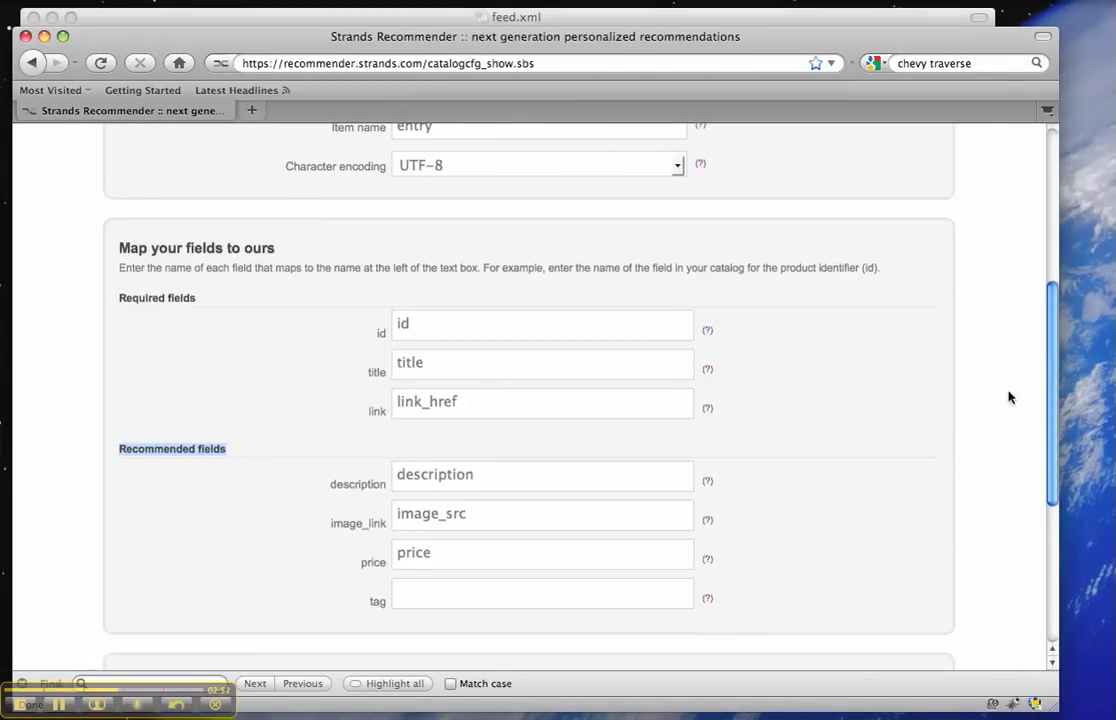
scroll(1052, 405, "down", 1)
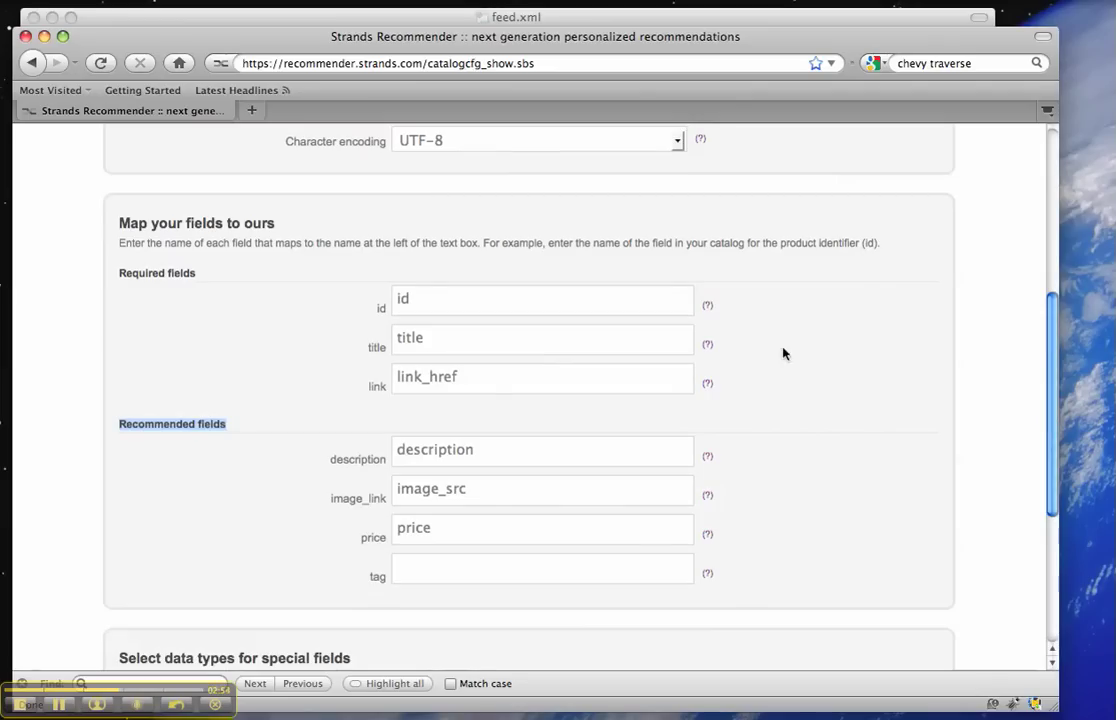
left_click_drag(747, 381, 712, 298)
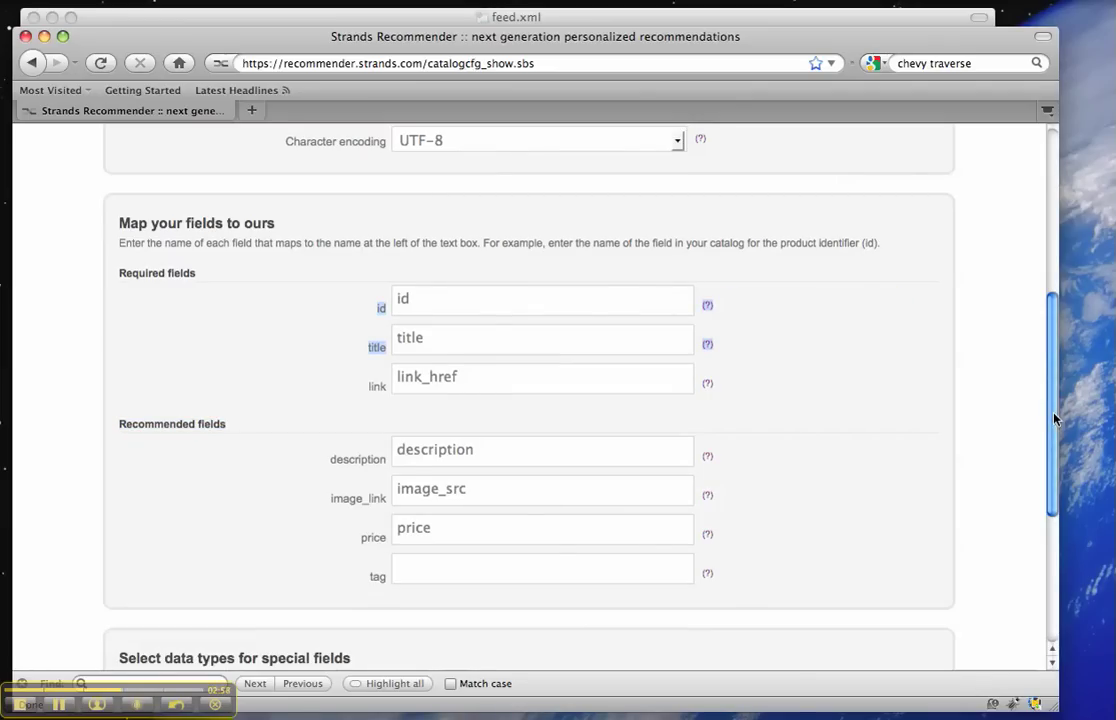
left_click_drag(1052, 416, 1039, 517)
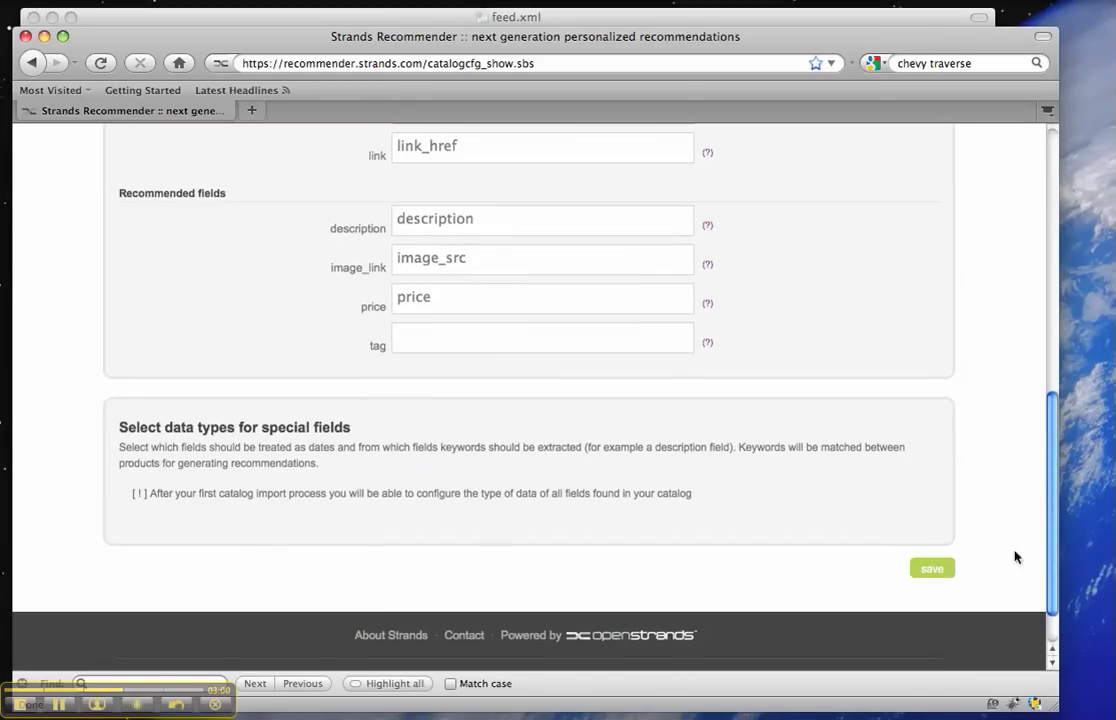
left_click(935, 569)
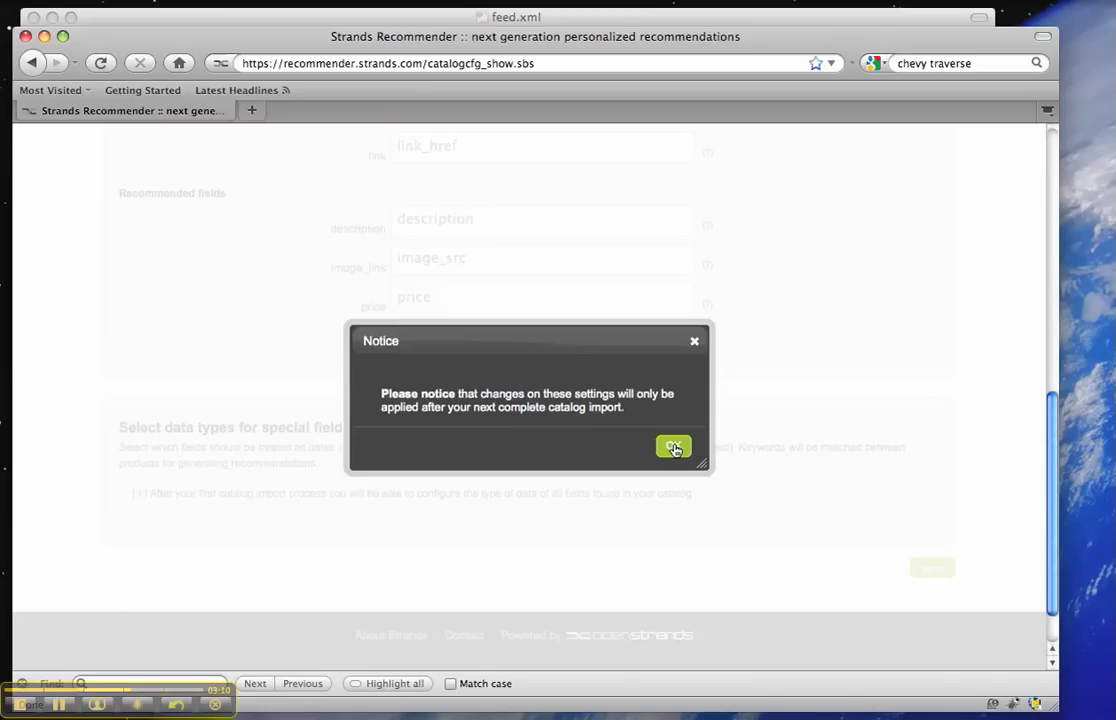
left_click(673, 447)
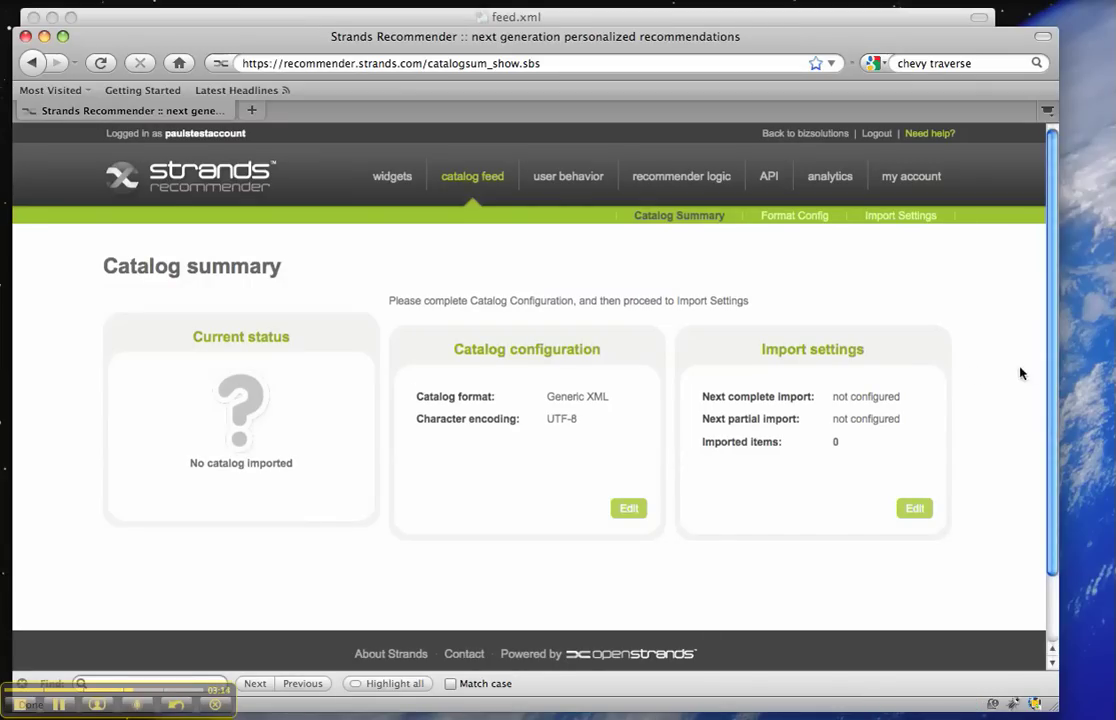
Step: Open the catalog's import settings for editing from the catalog summary
left_click_drag(1050, 374, 1045, 402)
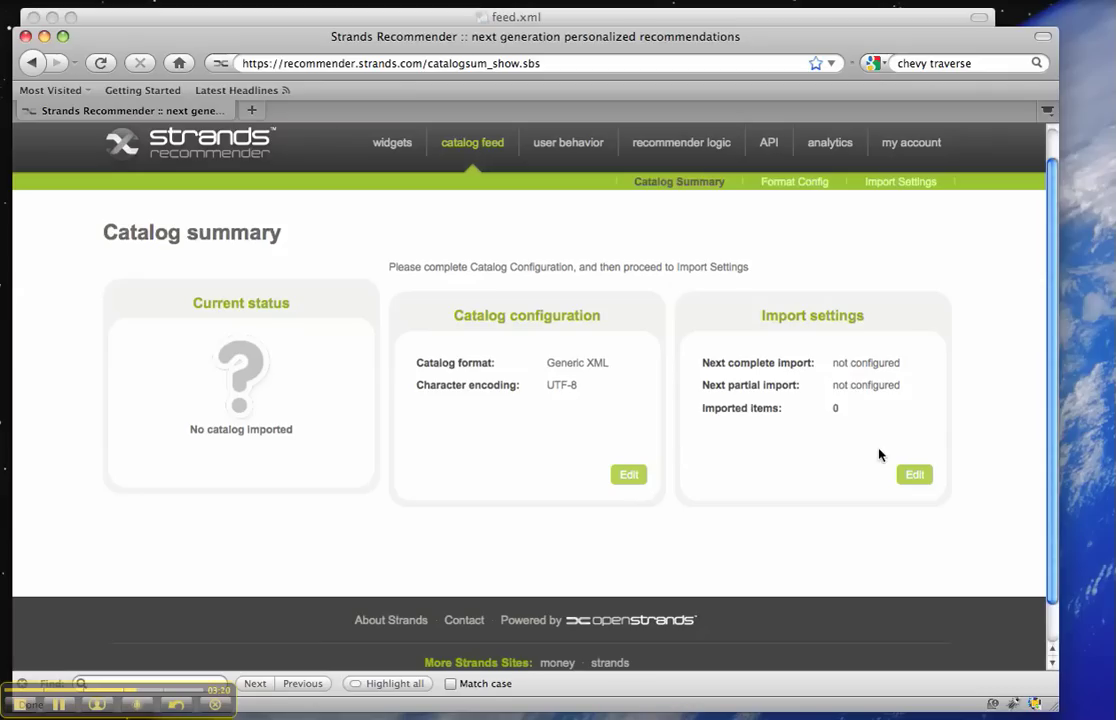
left_click(915, 476)
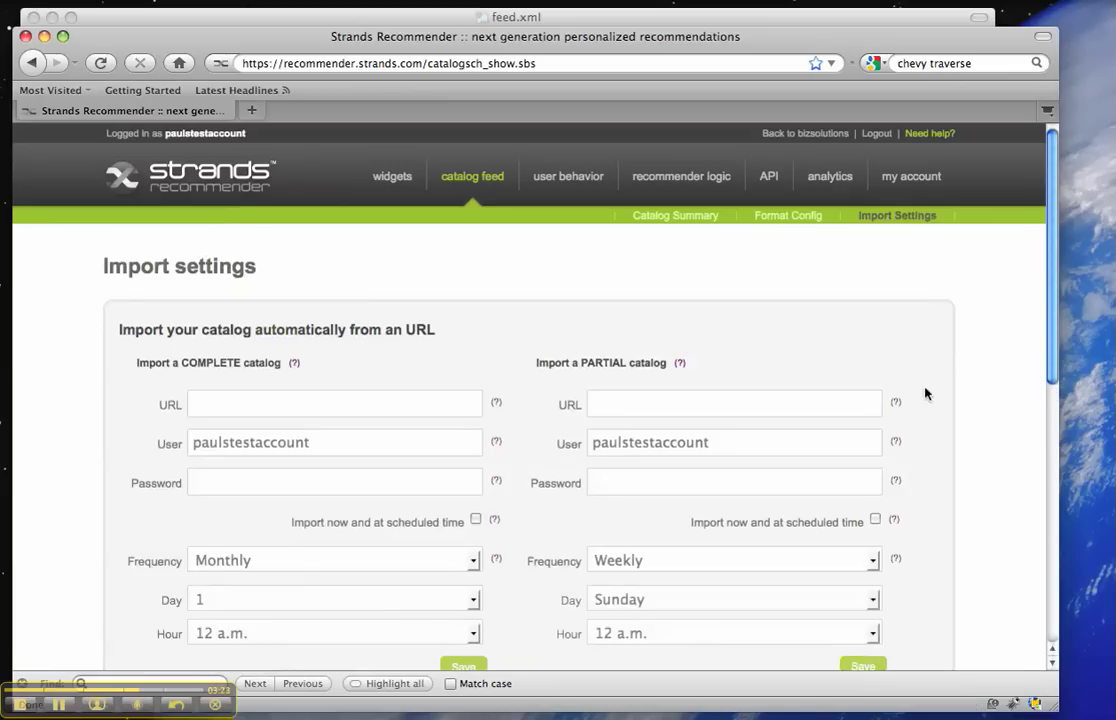
scroll(1050, 316, "down", 3)
scroll(1040, 385, "down", 5)
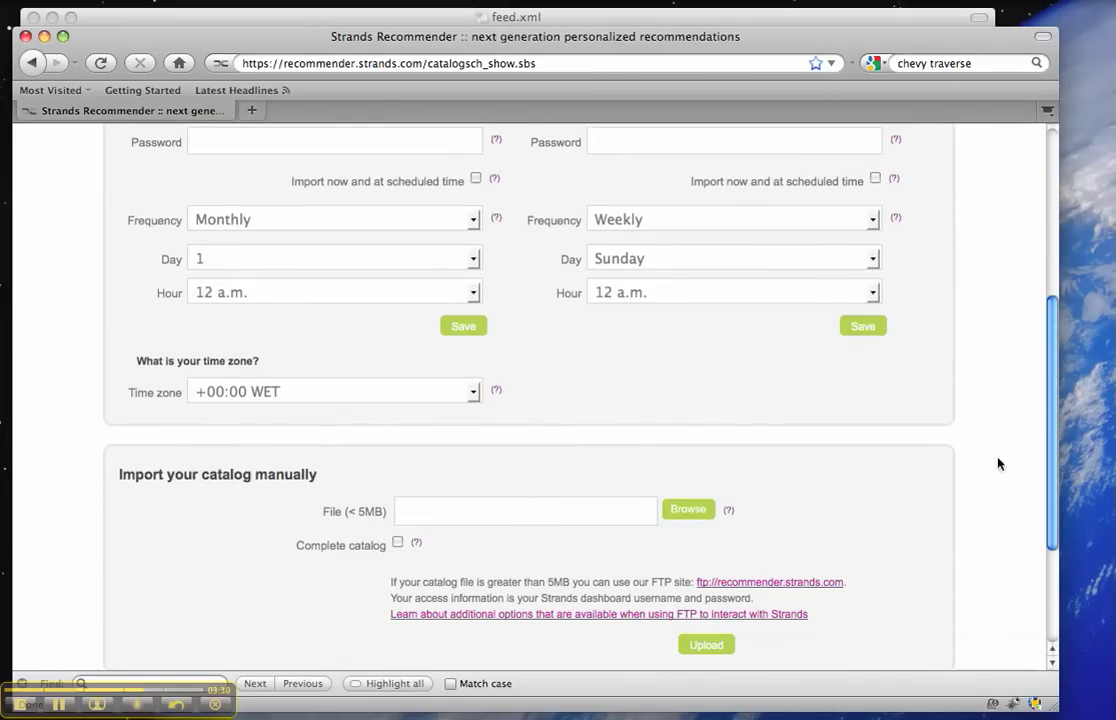
Step: Examine the automatic URL import options for a complete catalog, including the URL field and the available import frequencies
left_click_drag(1059, 397, 1061, 386)
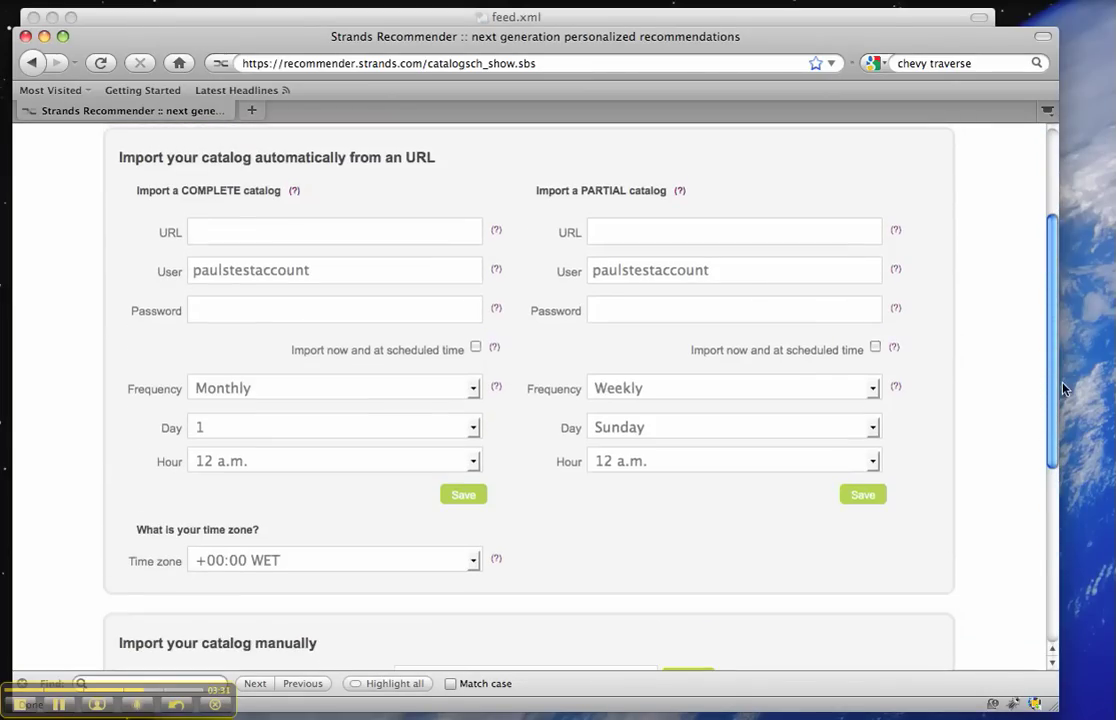
left_click(334, 234)
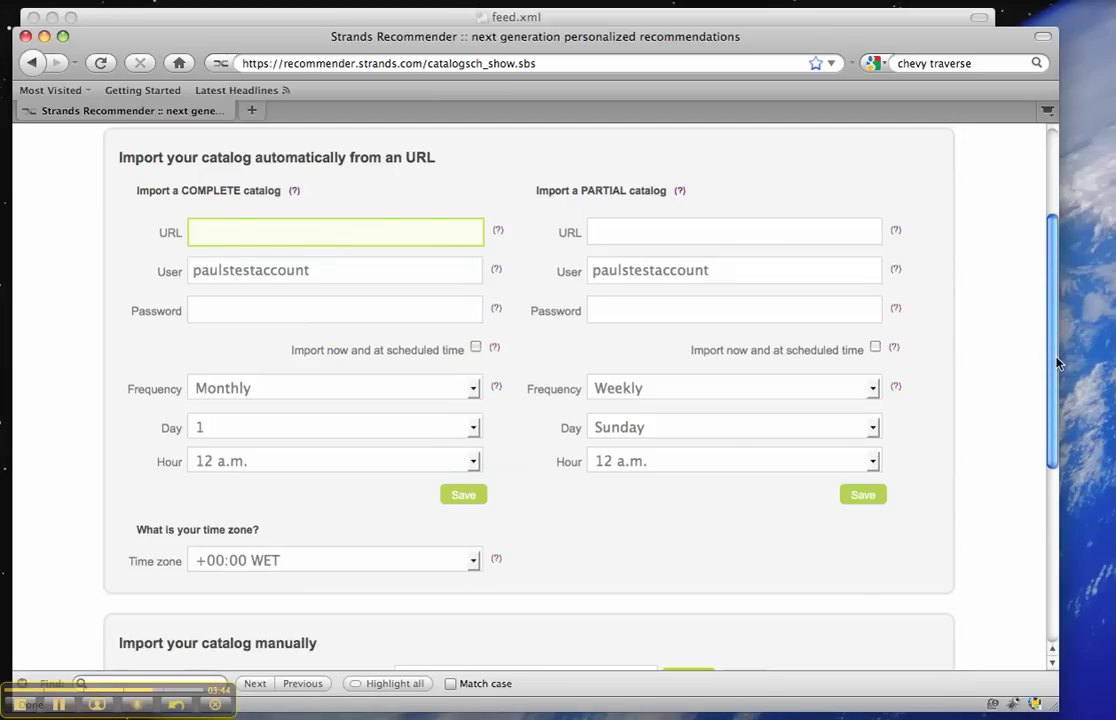
left_click(472, 388)
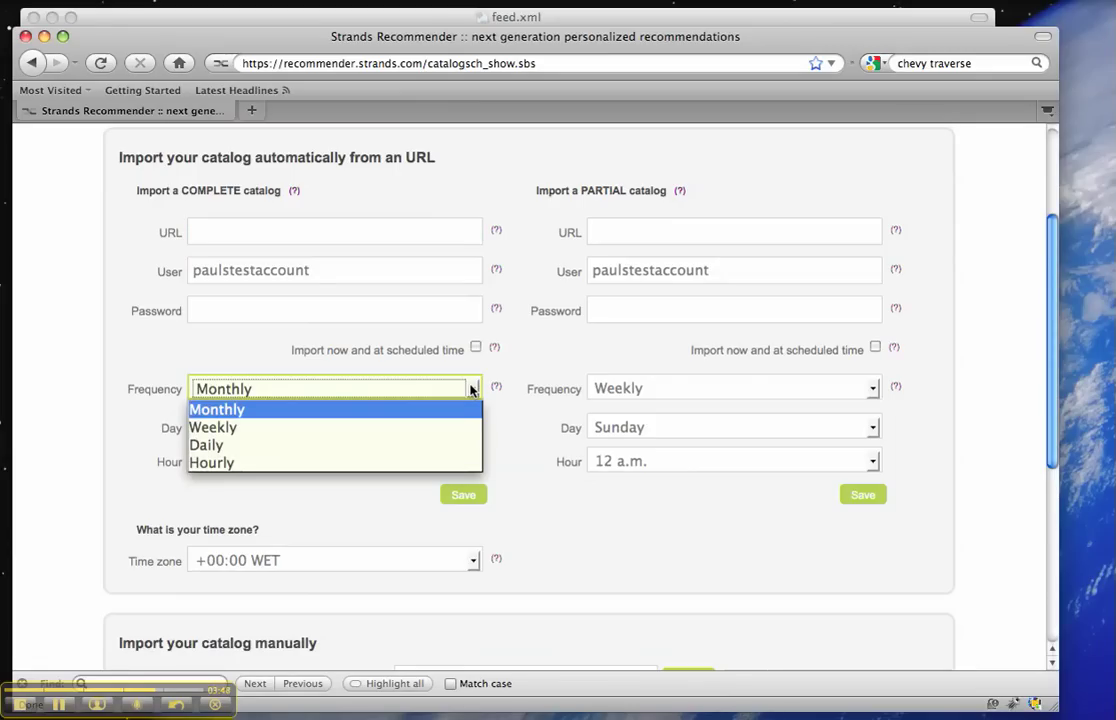
left_click(531, 299)
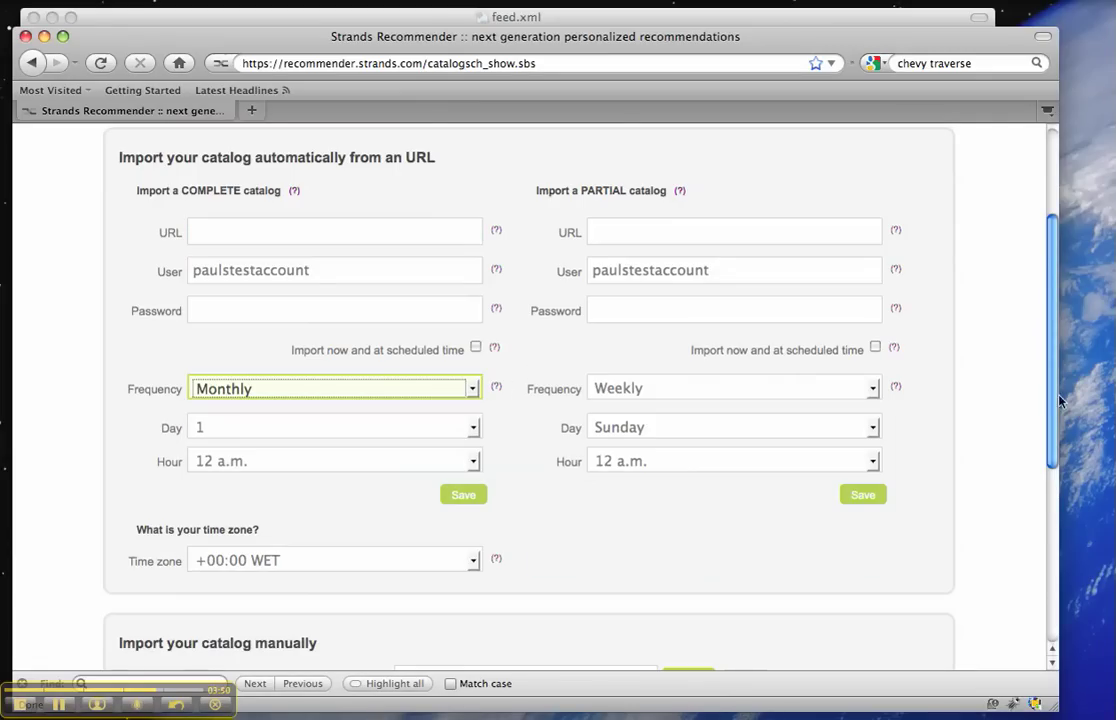
Step: Manually upload feed.xml from the Desktop as a complete catalog
left_click_drag(1058, 400, 994, 551)
left_click(398, 409)
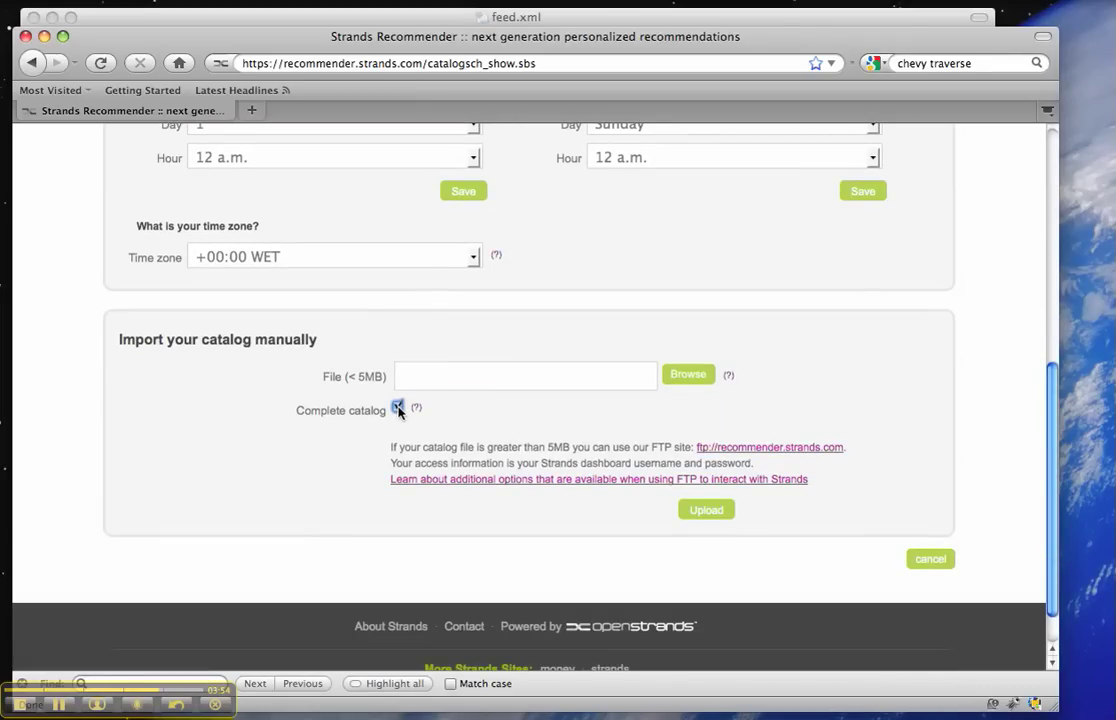
left_click(675, 379)
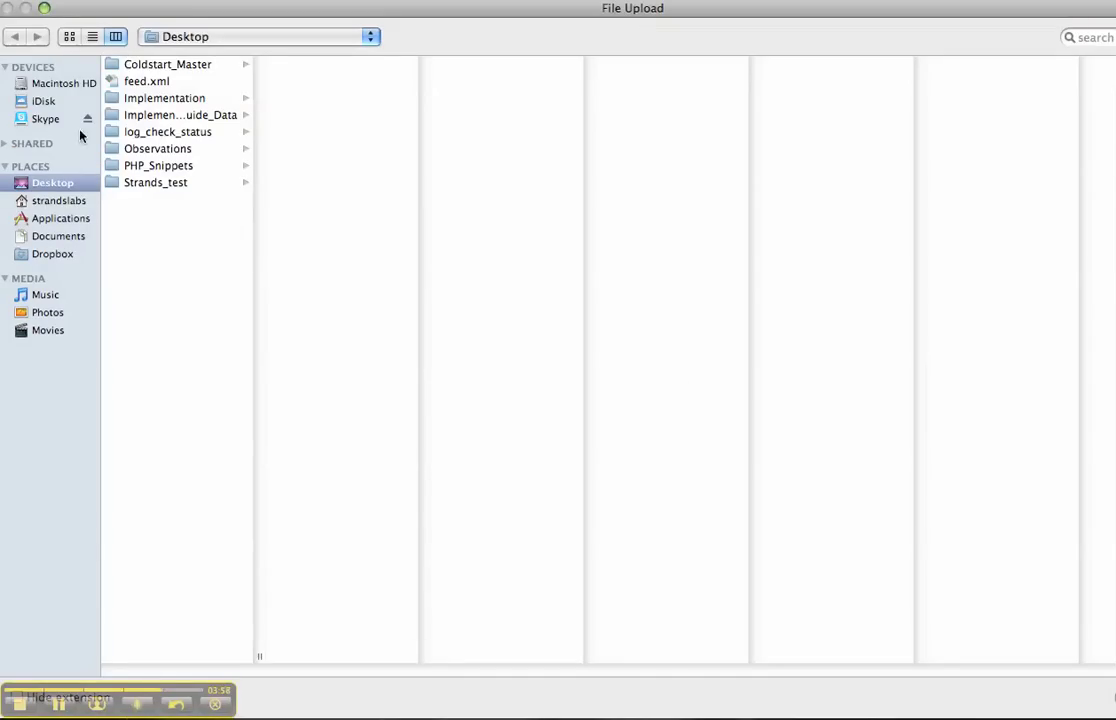
left_click(51, 185)
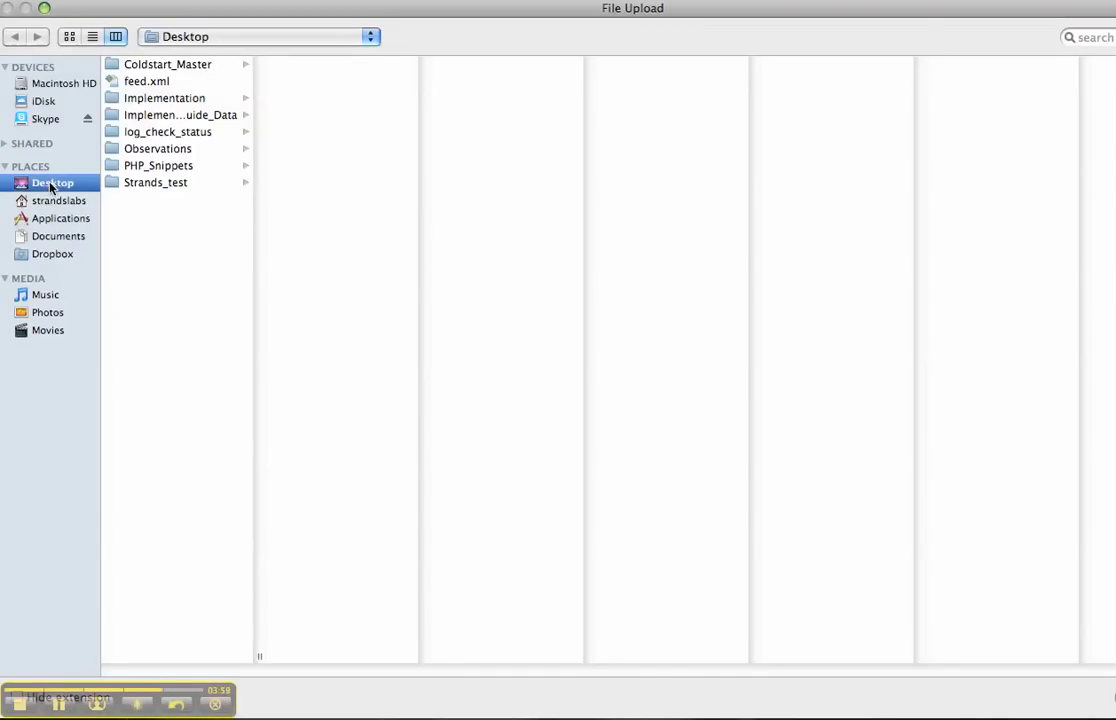
double_click(145, 81)
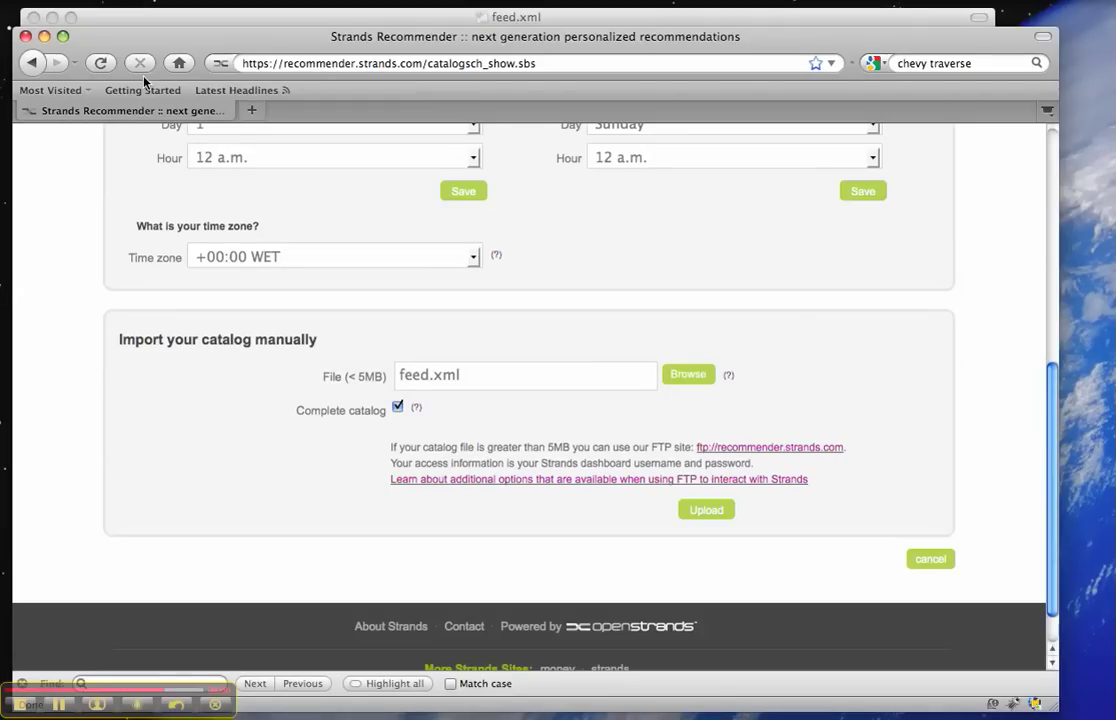
left_click(710, 510)
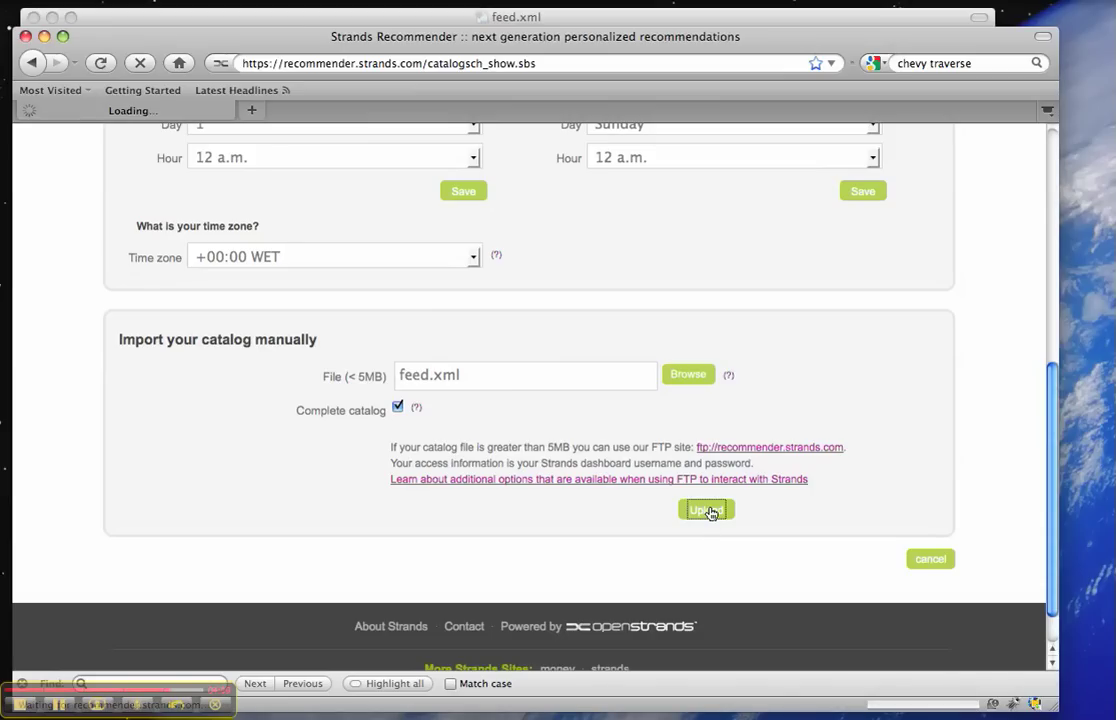
Step: Go to the catalog summary and review the current import status and the last 10 imports
left_click_drag(1052, 517, 1010, 620)
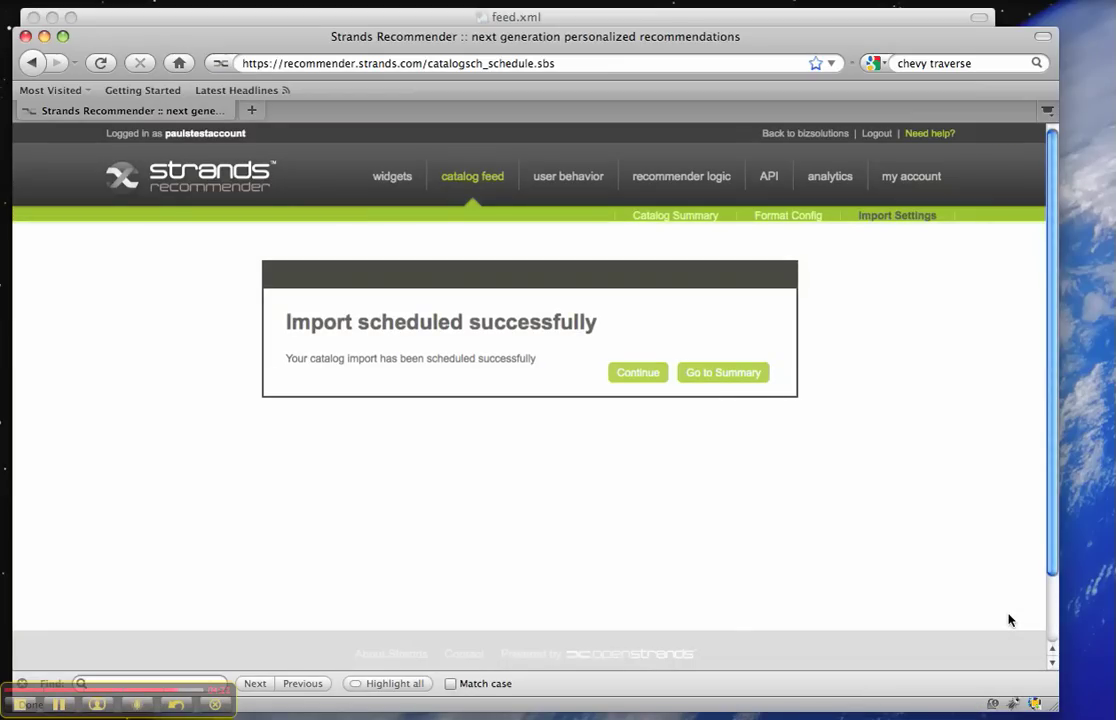
left_click(725, 370)
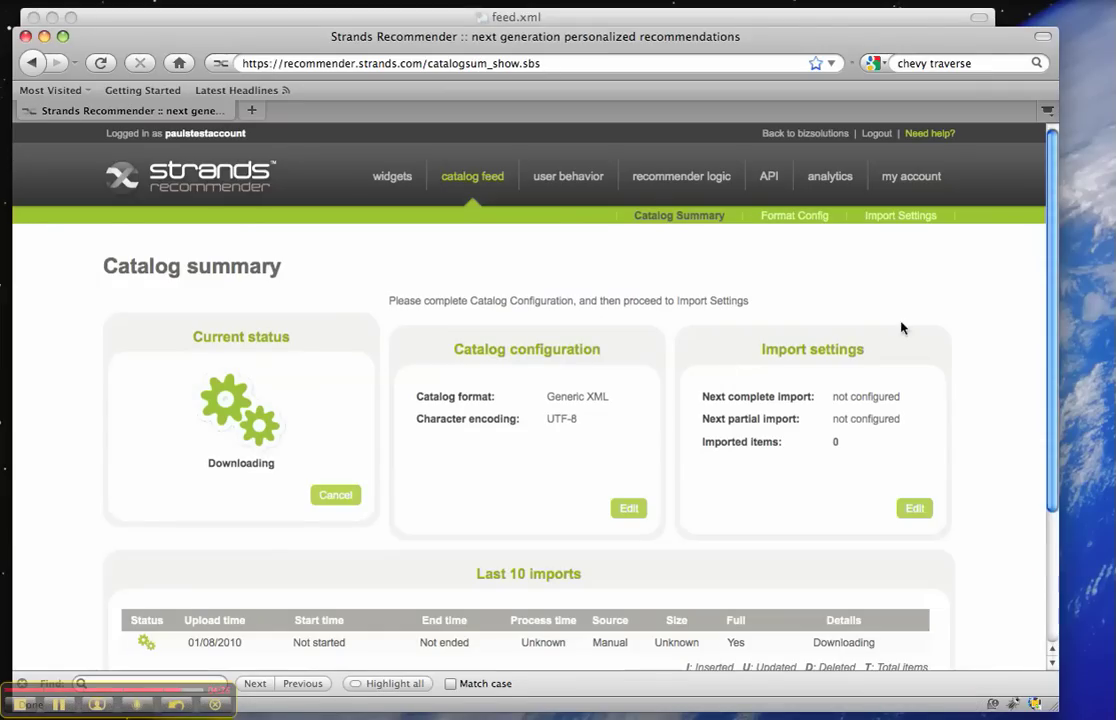
left_click_drag(1049, 324, 792, 428)
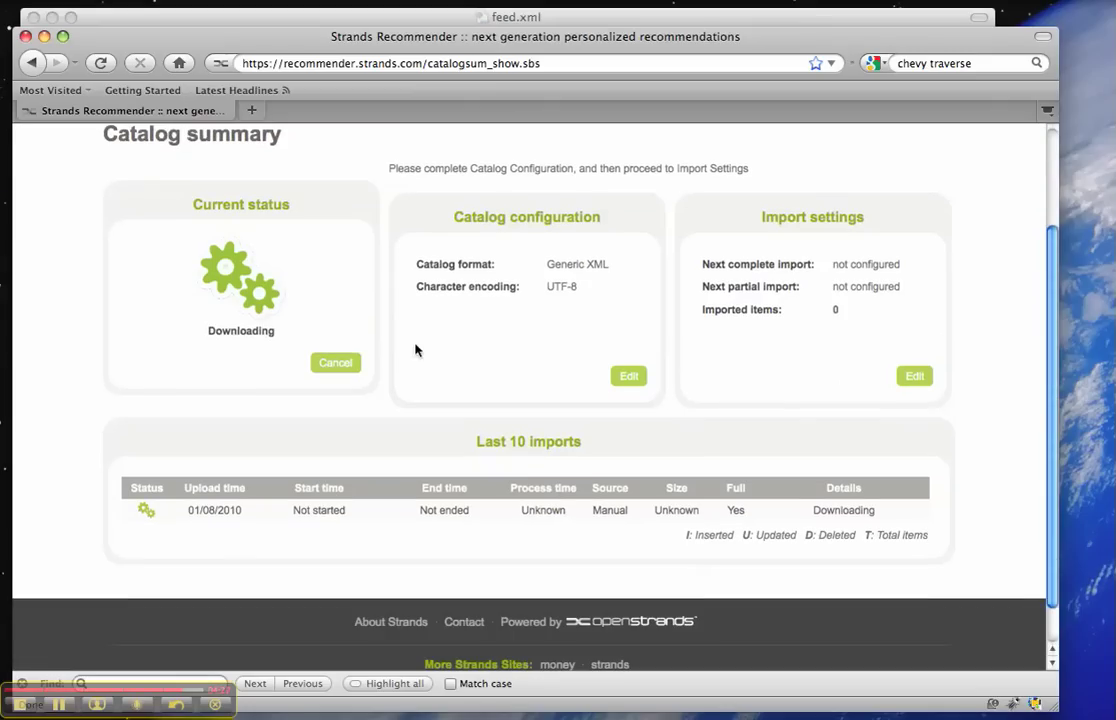